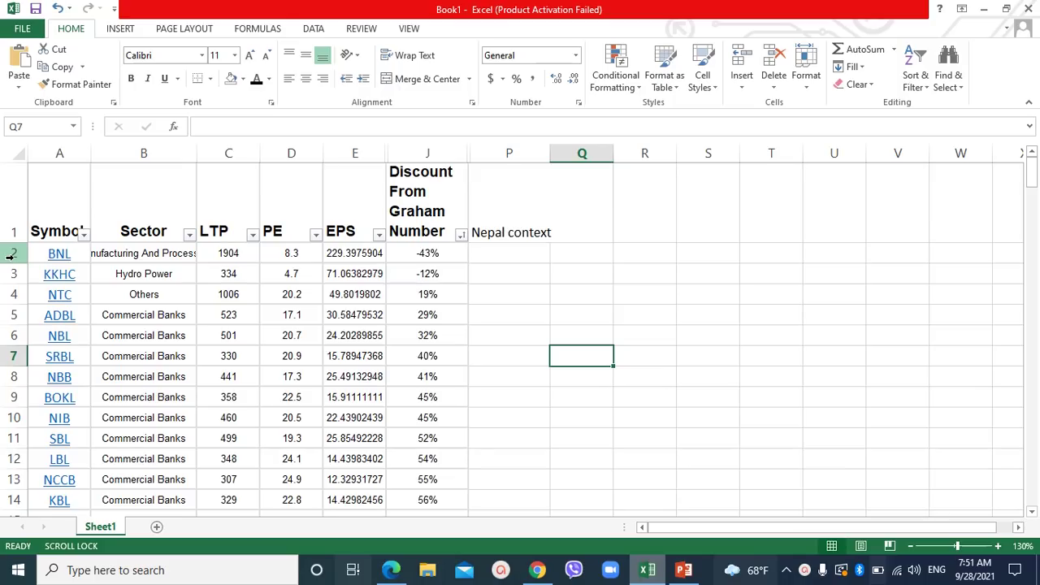
Step: Hide the BNL stock's row
left_click(14, 255)
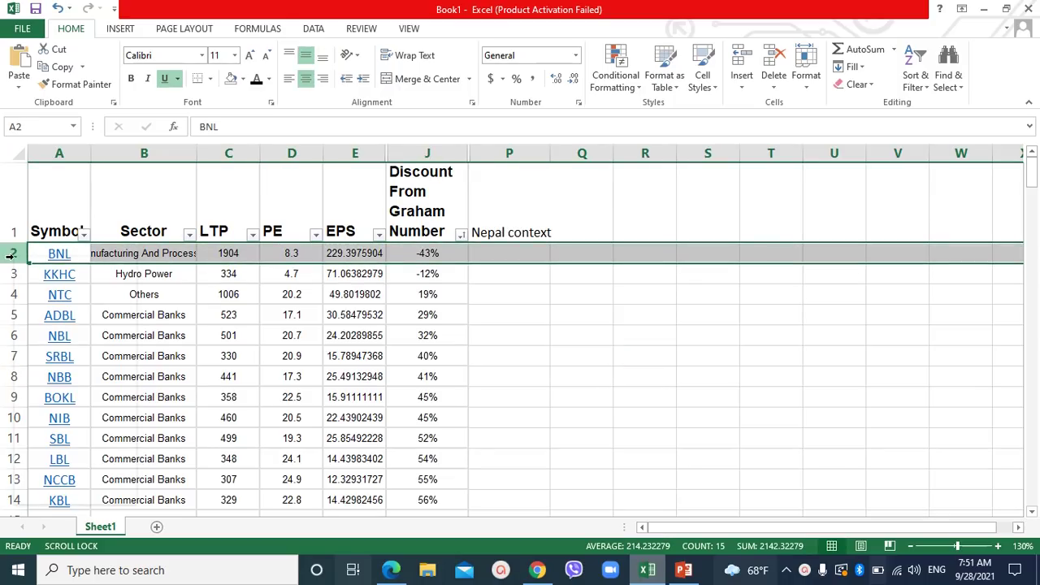
right_click(11, 254)
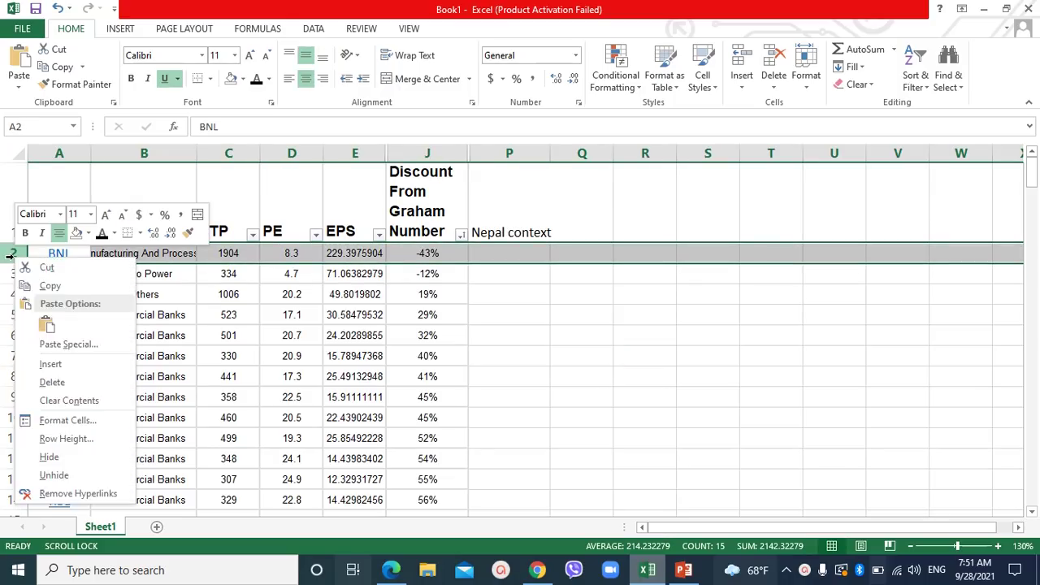
left_click(71, 459)
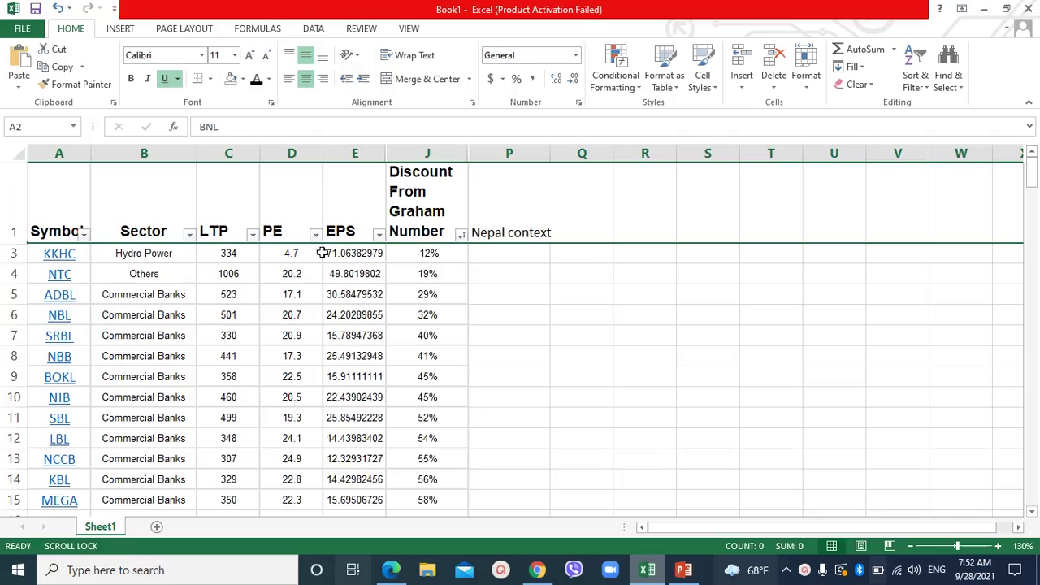
Step: Examine the discounts of KKHC and NTC and the column headings from Symbol to Discount From Graham Number
left_click(417, 256)
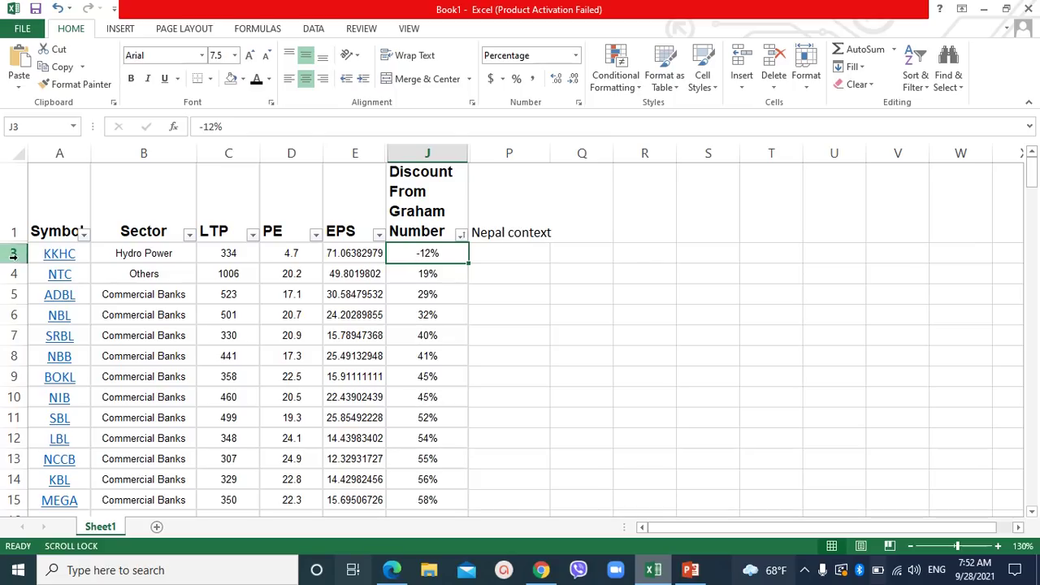
left_click(433, 276)
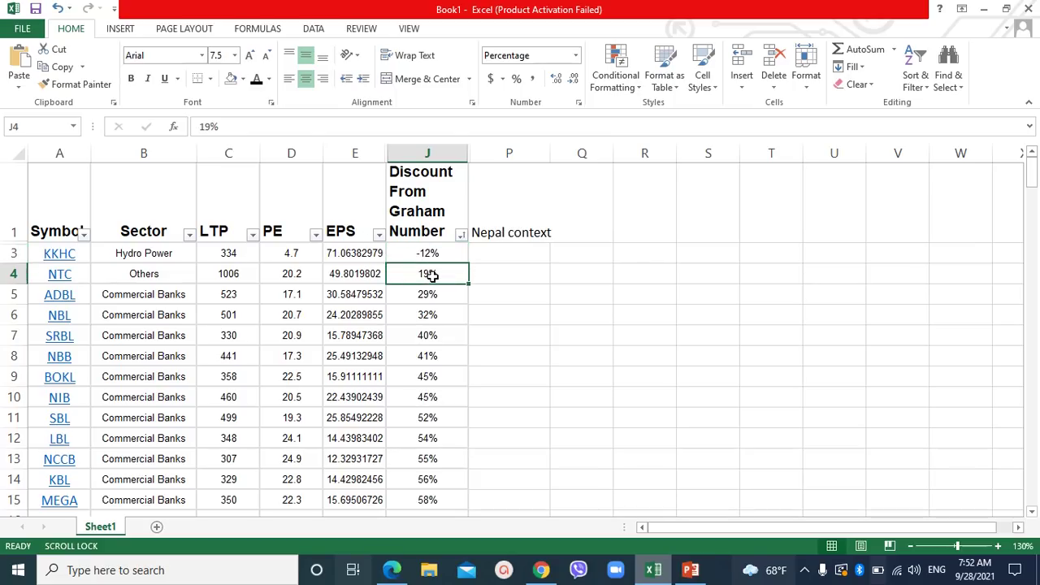
left_click(411, 189)
left_click(49, 201)
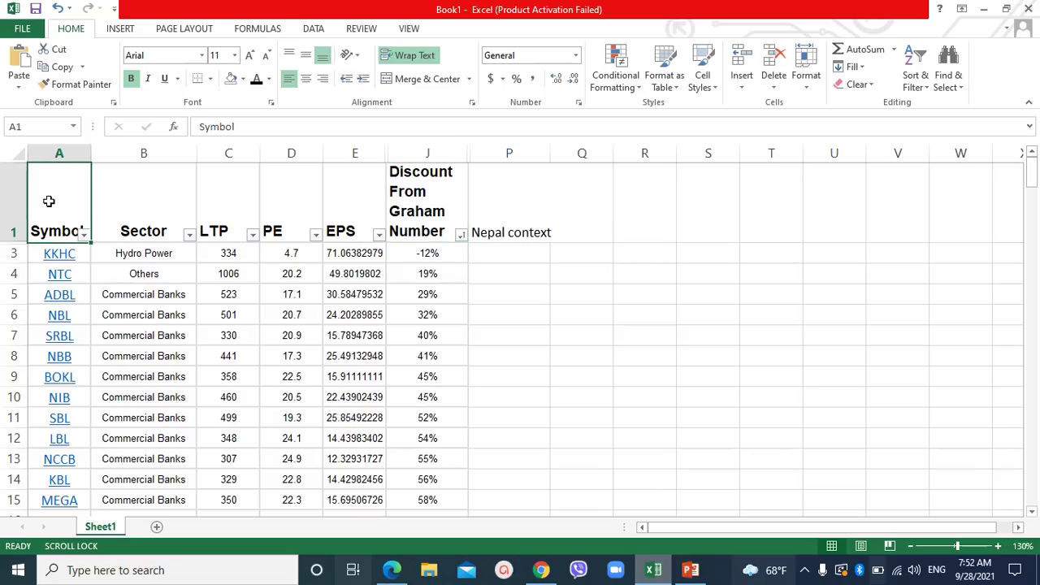
left_click(130, 201)
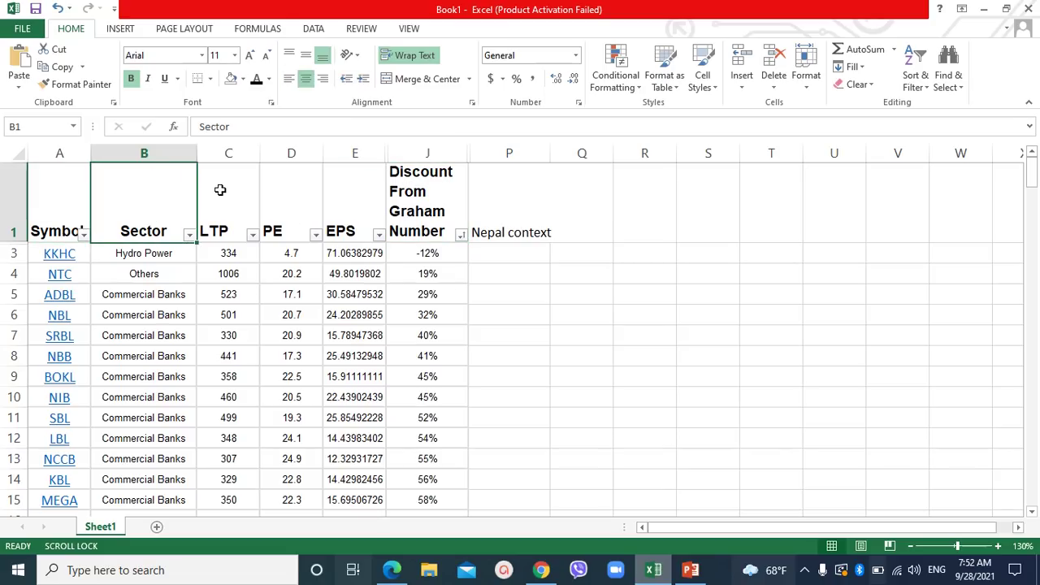
left_click(222, 188)
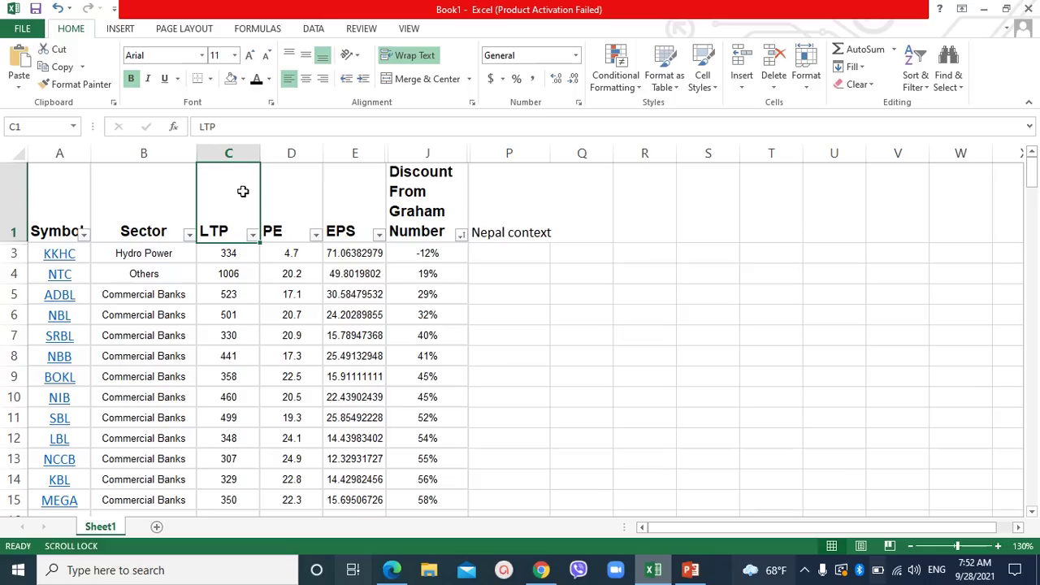
left_click(286, 188)
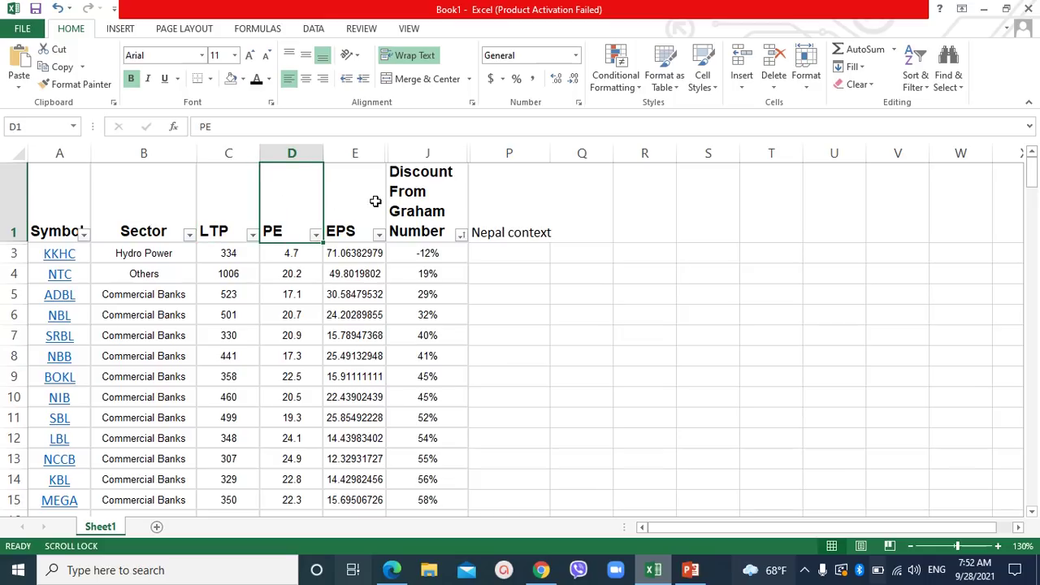
left_click(350, 201)
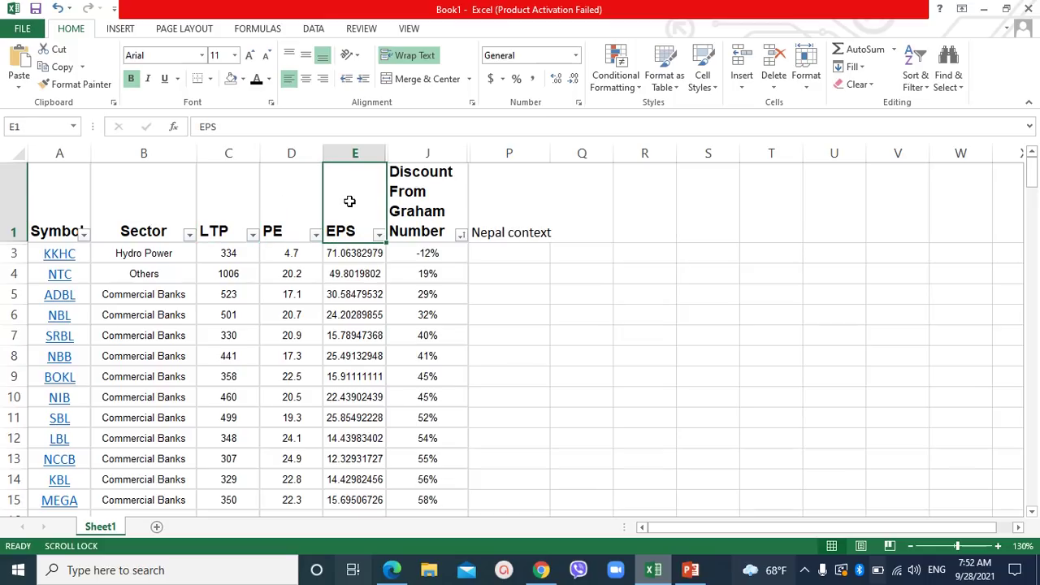
left_click(425, 190)
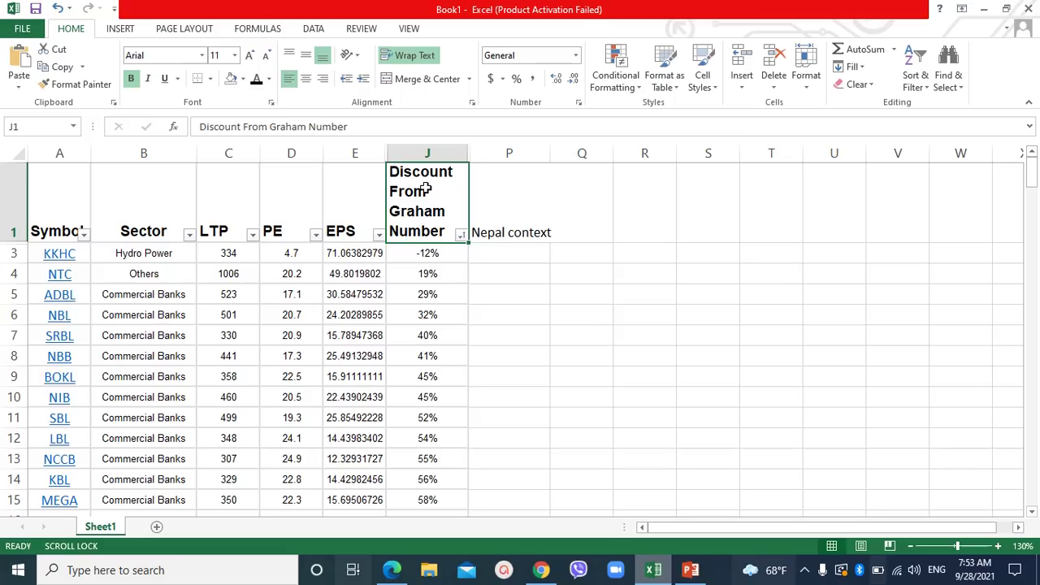
Step: Sort the stocks by Discount From Graham Number from smallest to largest
left_click(460, 235)
left_click(363, 255)
Step: Review the sorted stocks' discounts from the NTC row down to the BBC row
left_click(447, 278)
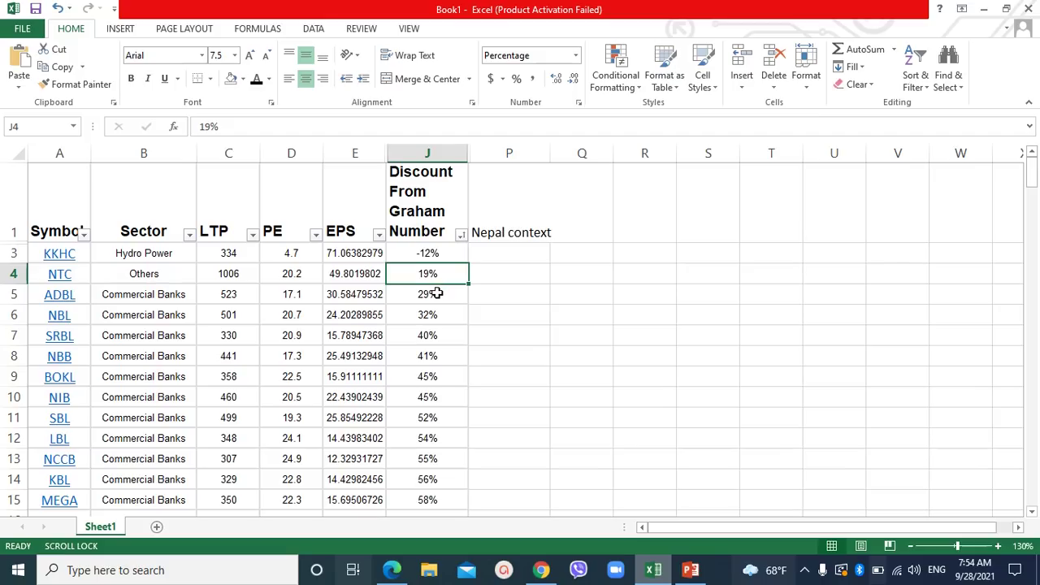
left_click(437, 293)
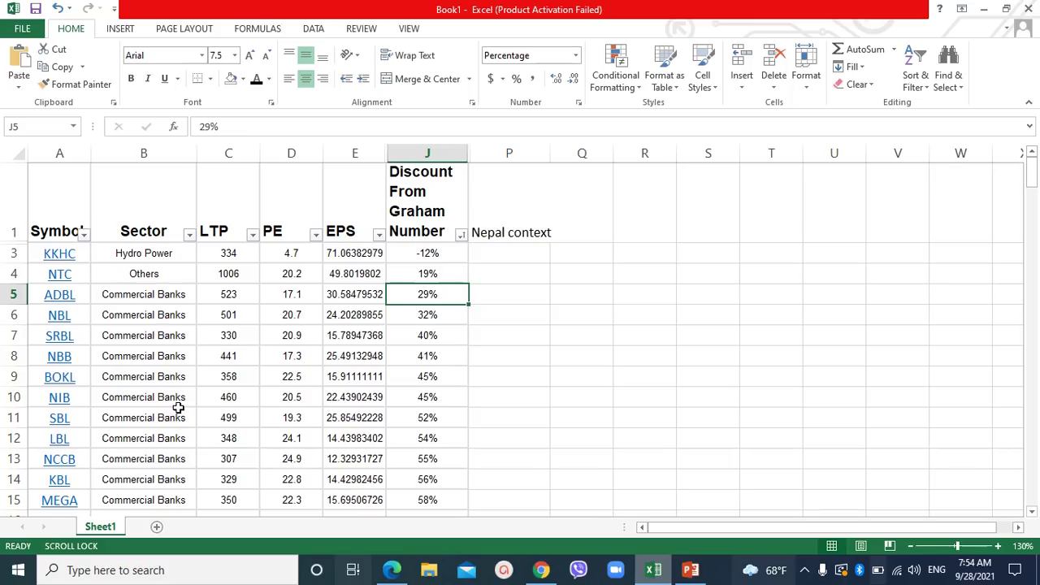
left_click(6, 398)
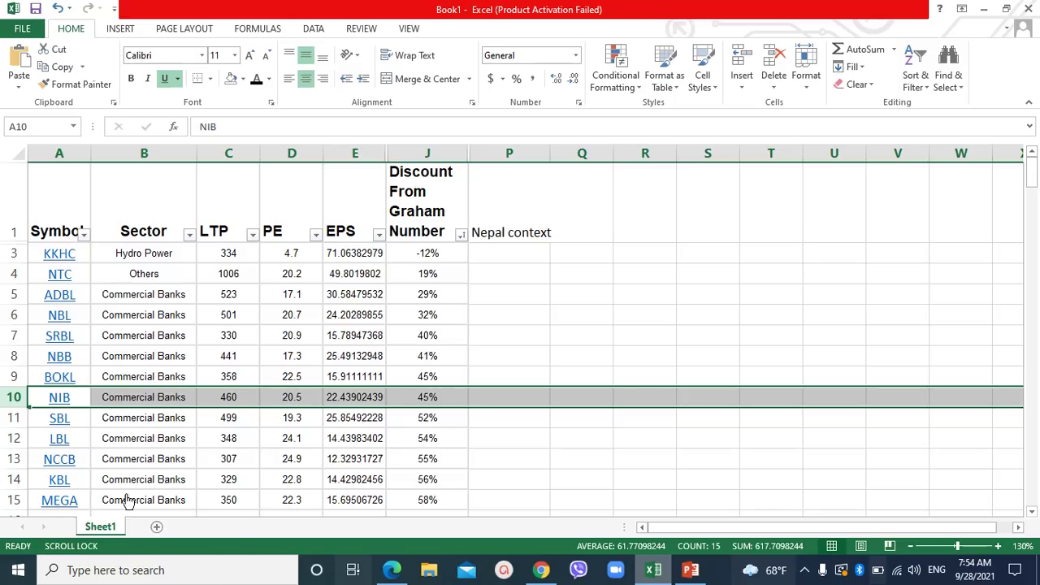
left_click_drag(1034, 182, 1034, 187)
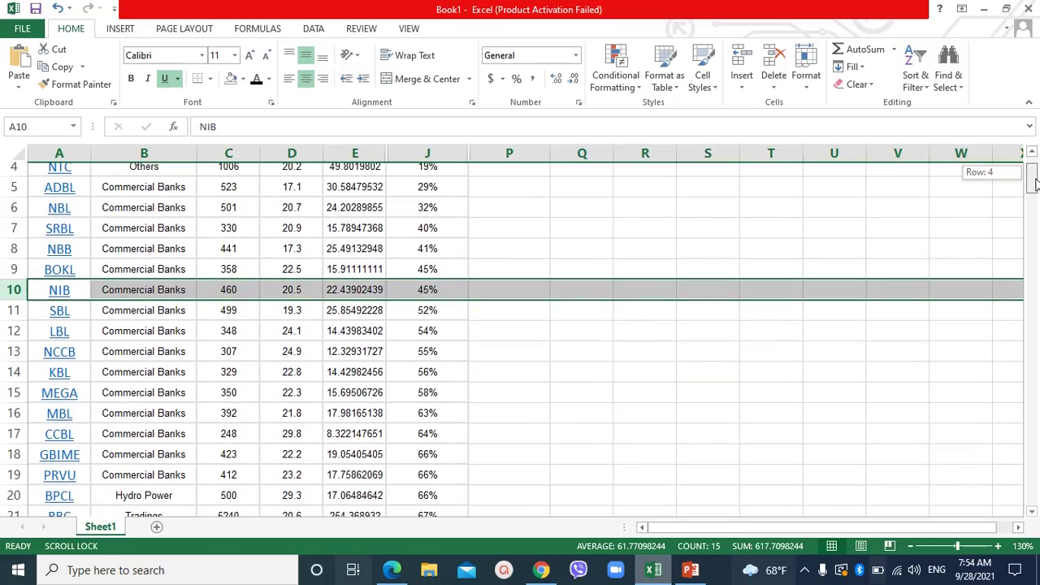
left_click_drag(1035, 184, 1037, 189)
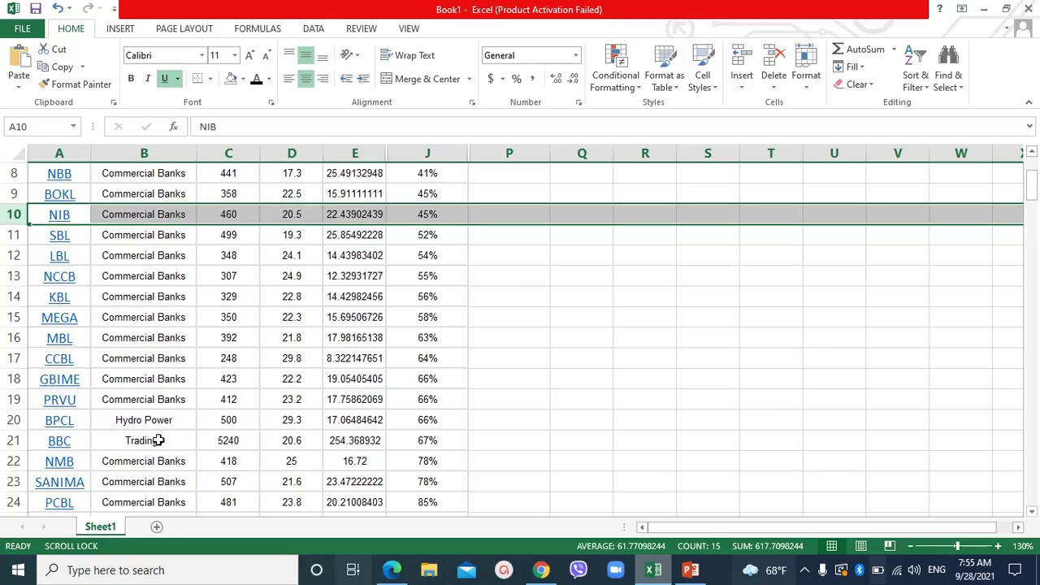
left_click_drag(420, 442, 420, 442)
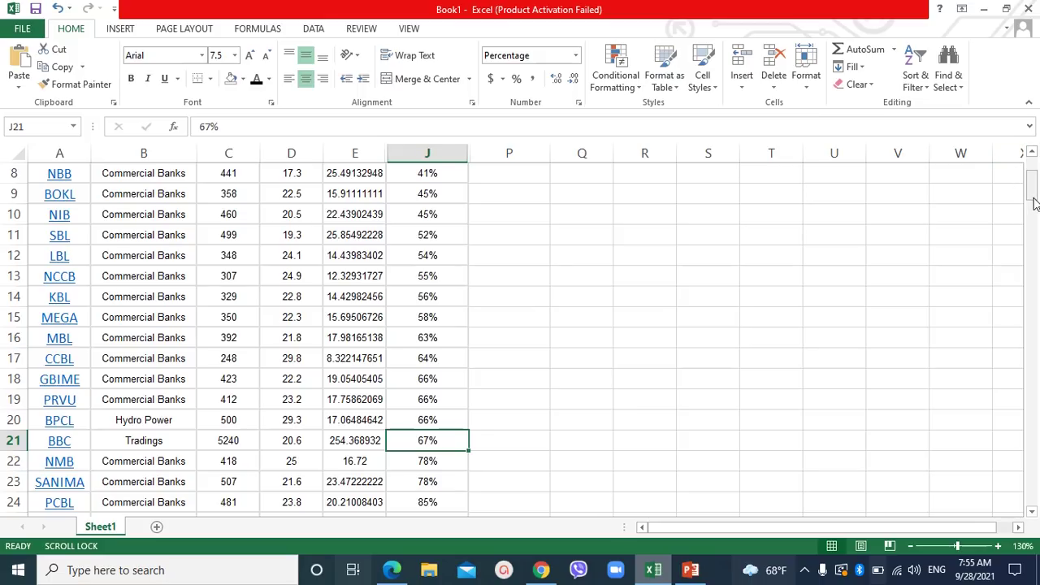
Step: Filter the Discount From Graham Number column to show only rows where the value is less than 100%
left_click_drag(1031, 187, 1030, 158)
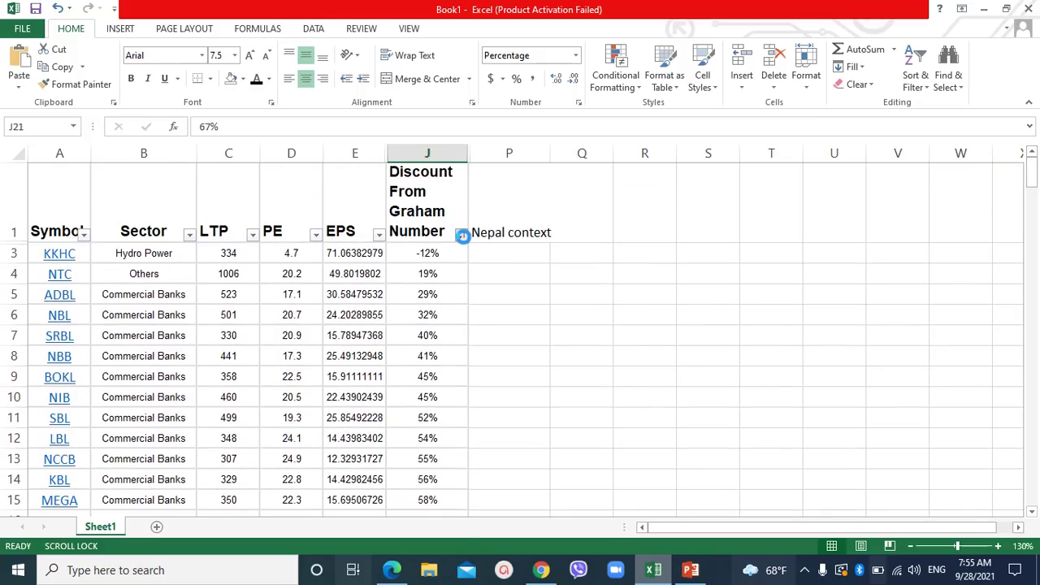
left_click(462, 237)
mouse_move(325, 351)
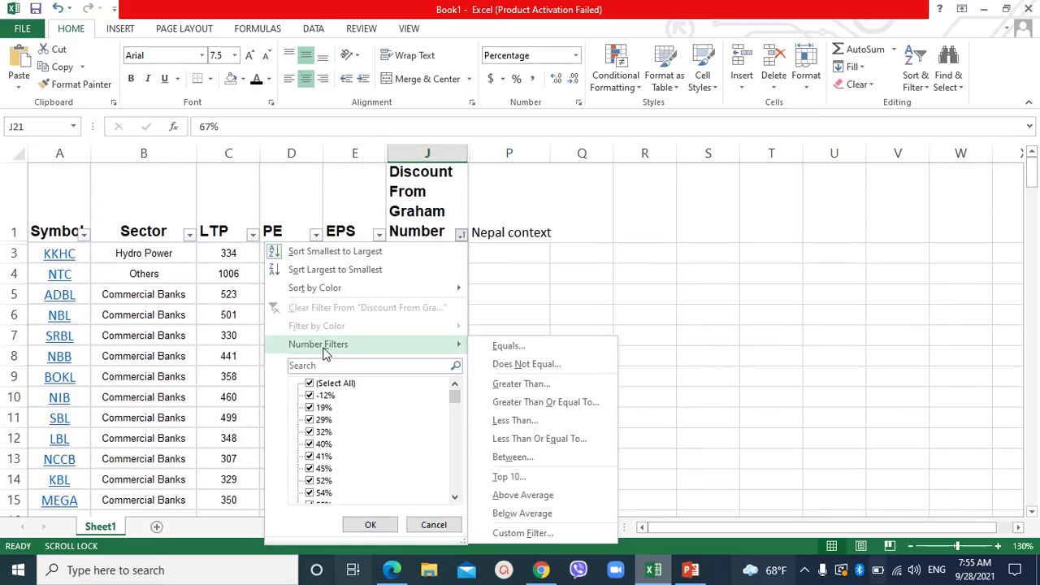
left_click(514, 422)
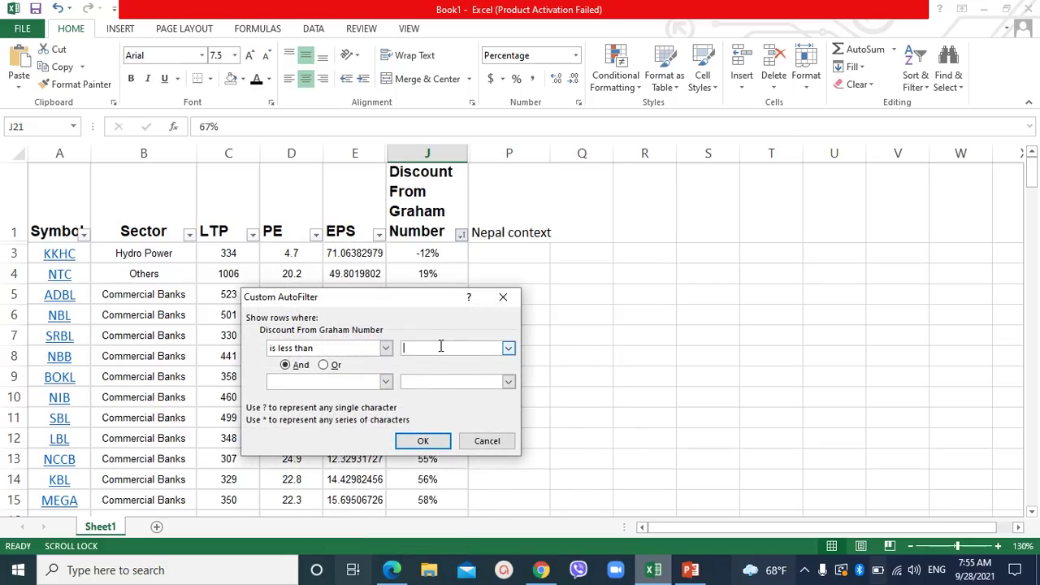
type("100%")
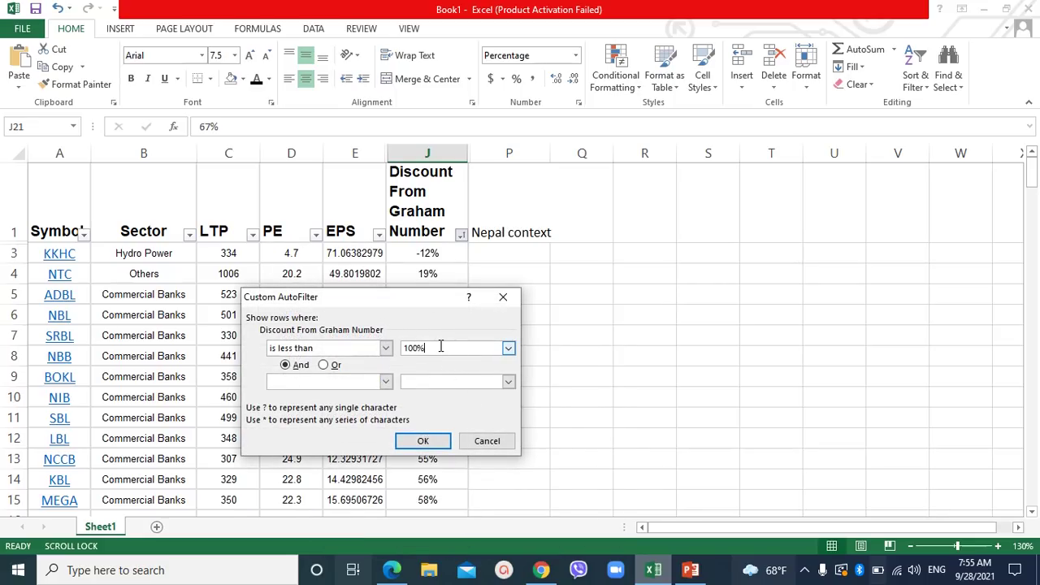
left_click(422, 441)
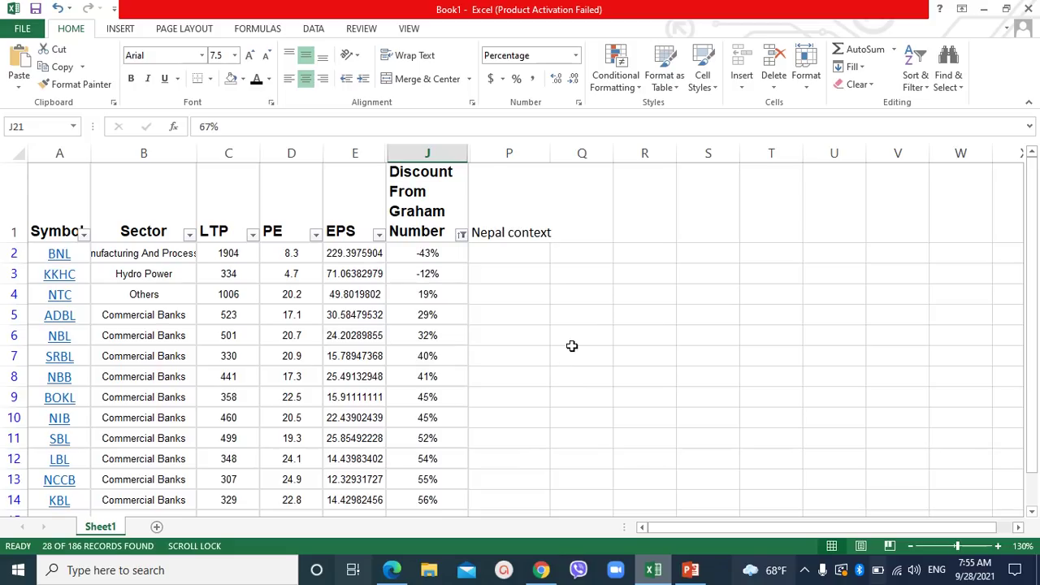
Step: Examine the sectors and discounts of the filtered stocks, including the BNL, KKHC, NIB and BBC rows
mouse_move(1034, 273)
left_mouse_down()
mouse_move(1036, 286)
mouse_move(1036, 265)
left_mouse_up()
left_click_drag(150, 279, 163, 501)
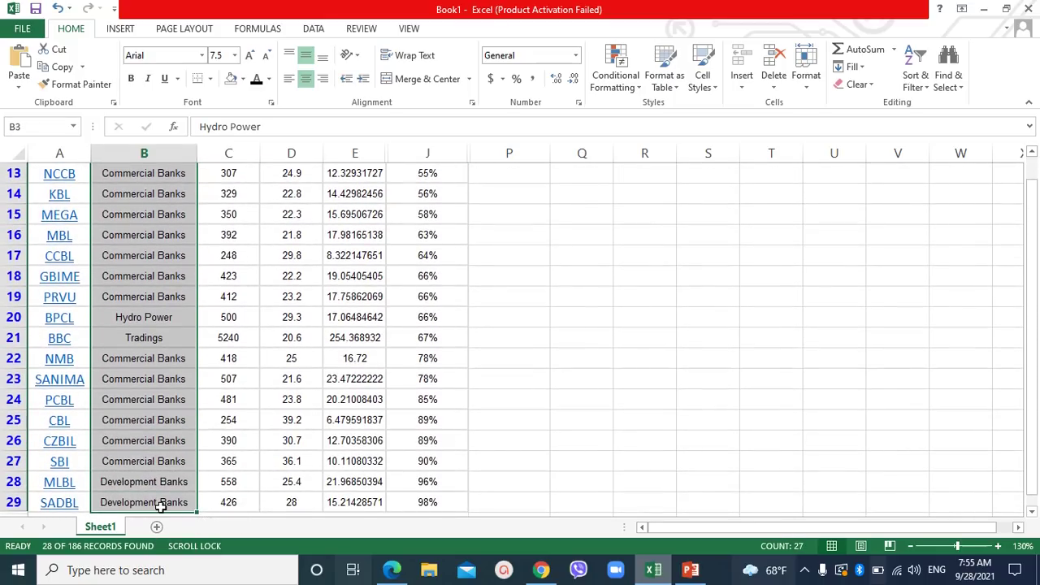
left_click_drag(1035, 202, 1018, 156)
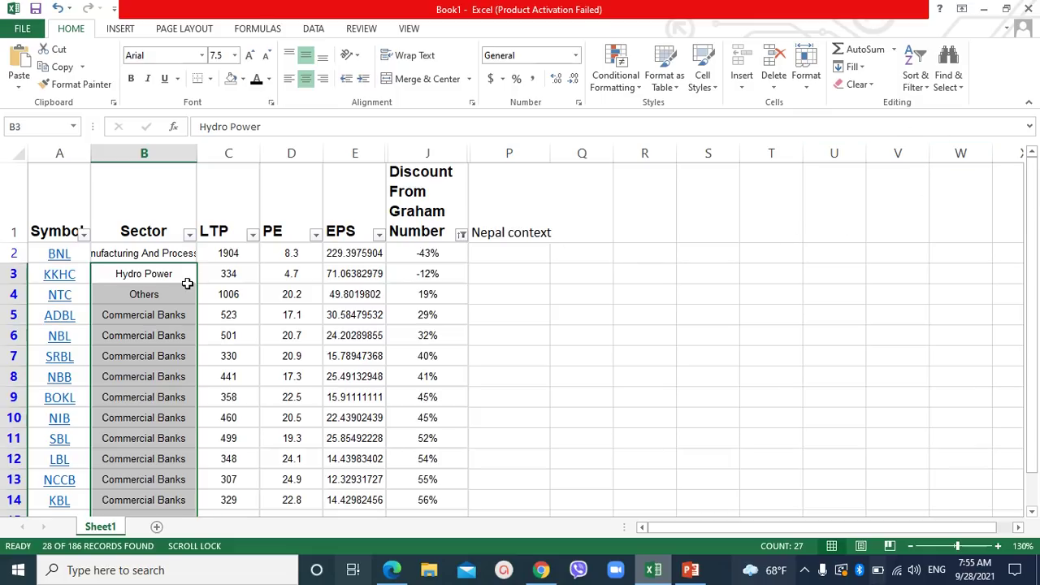
left_click(9, 253)
left_click(11, 273)
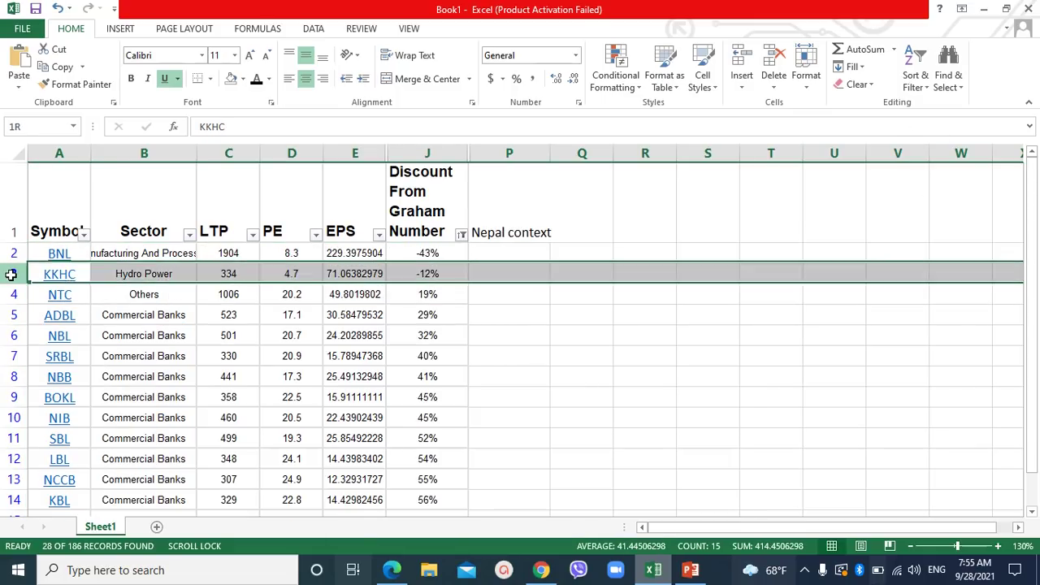
left_click(14, 419)
left_click(780, 293)
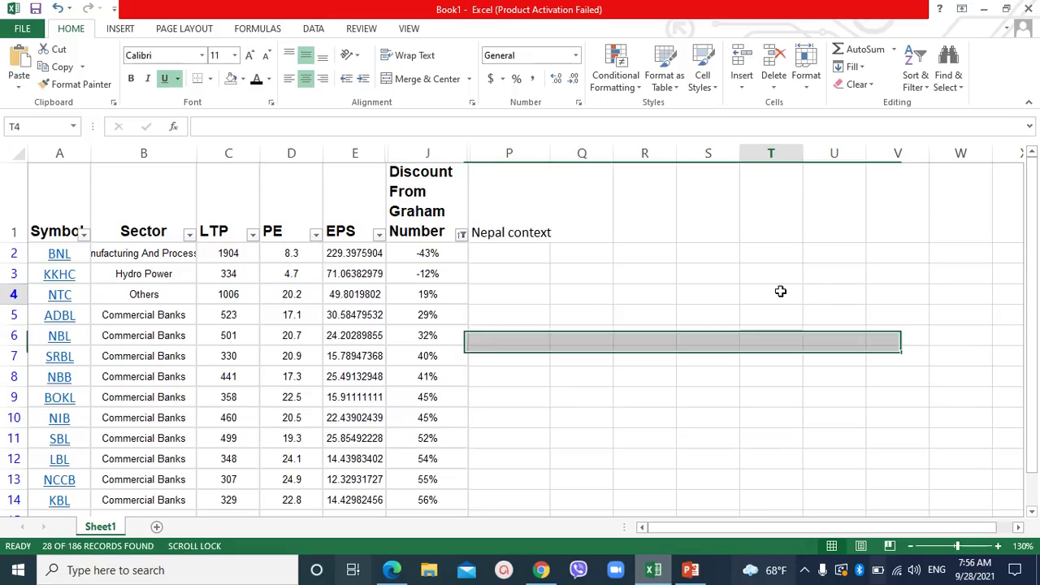
mouse_move(1037, 254)
left_mouse_down()
mouse_move(1038, 234)
mouse_move(1038, 246)
left_mouse_up()
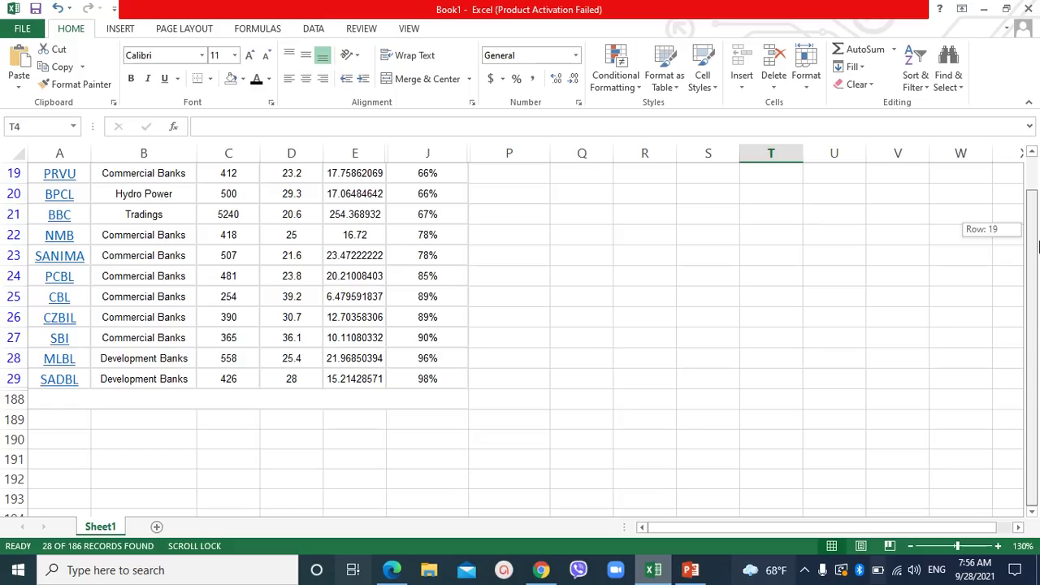
left_click_drag(1038, 245, 1038, 236)
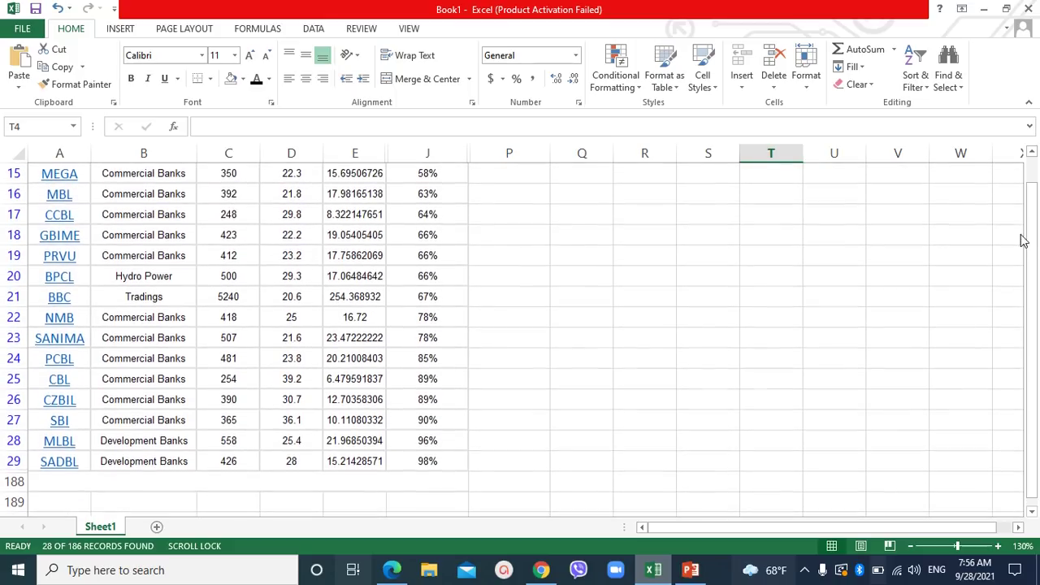
left_click(13, 298)
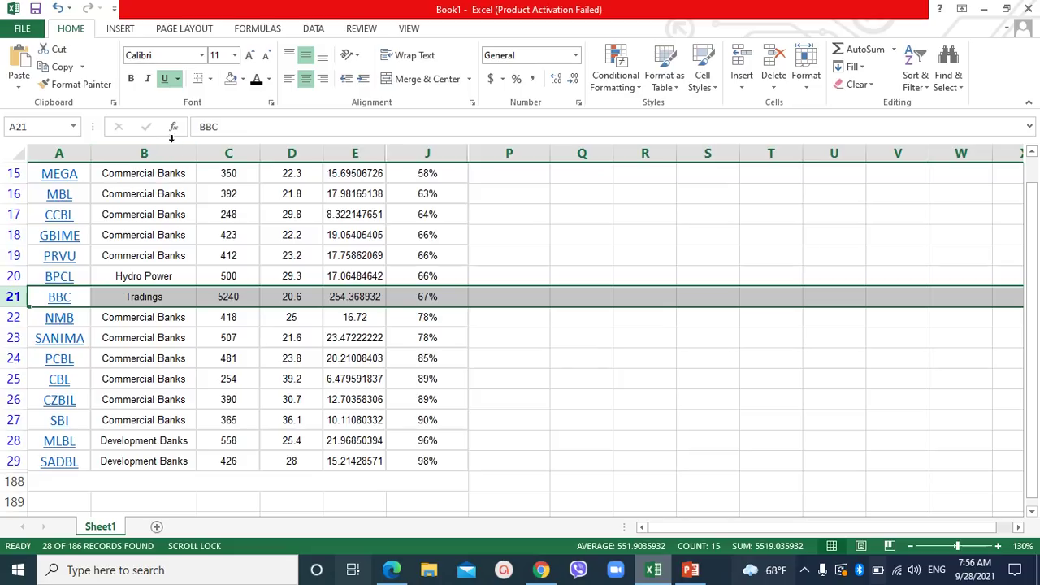
Step: Filter the Sector column to show only Hydro Power stocks
left_click_drag(1034, 235, 1033, 166)
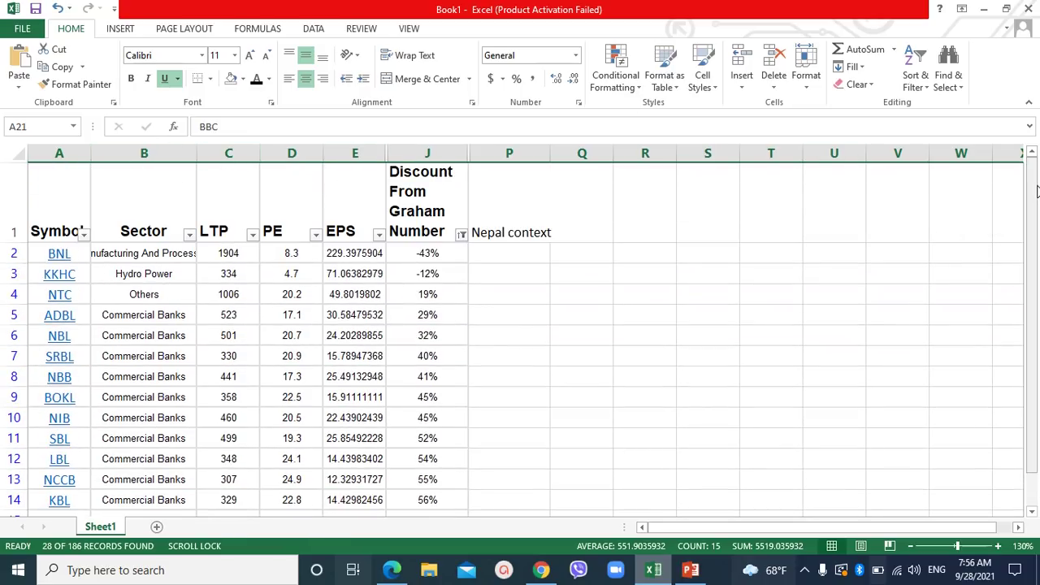
left_click(189, 235)
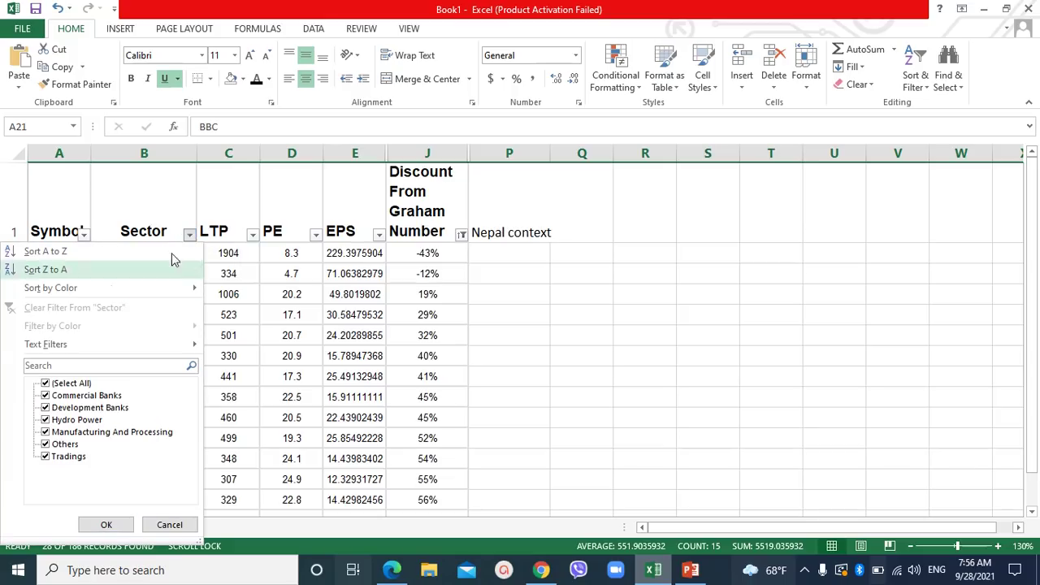
left_click(47, 384)
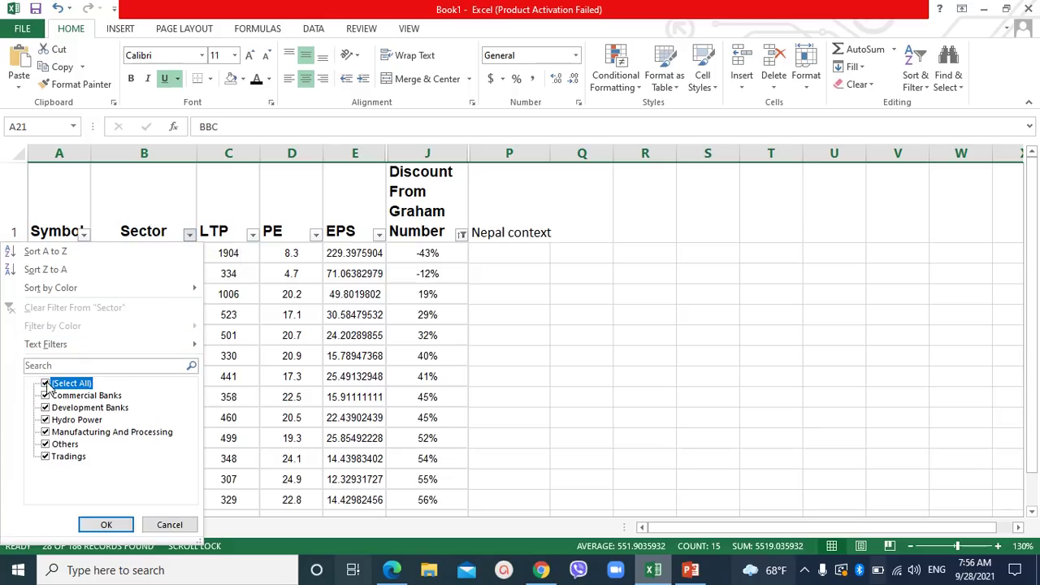
left_click(46, 419)
left_click(108, 526)
left_click(108, 526)
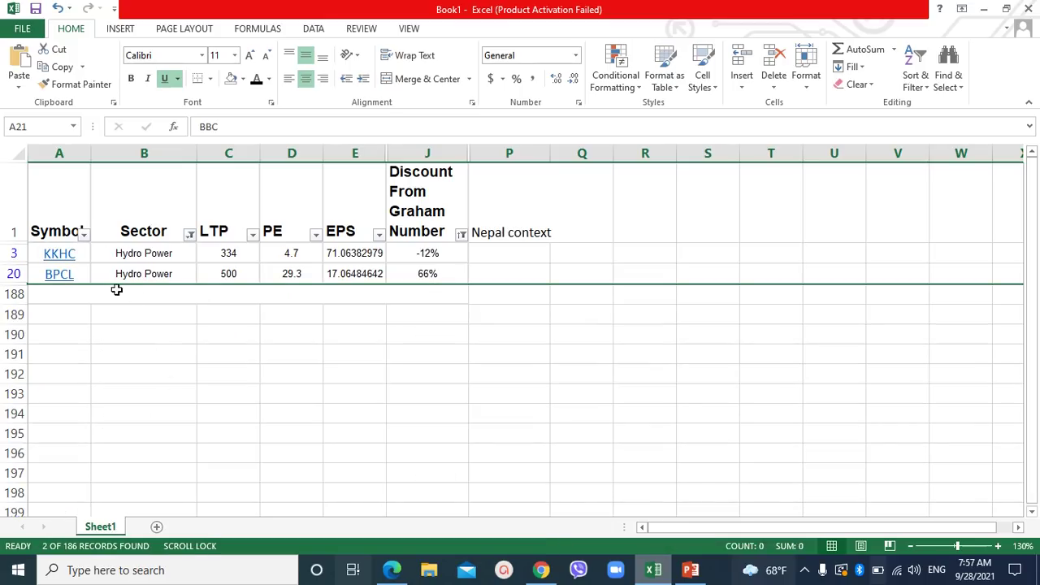
Step: Clear the filter from the Sector column
left_click(190, 234)
left_click(87, 307)
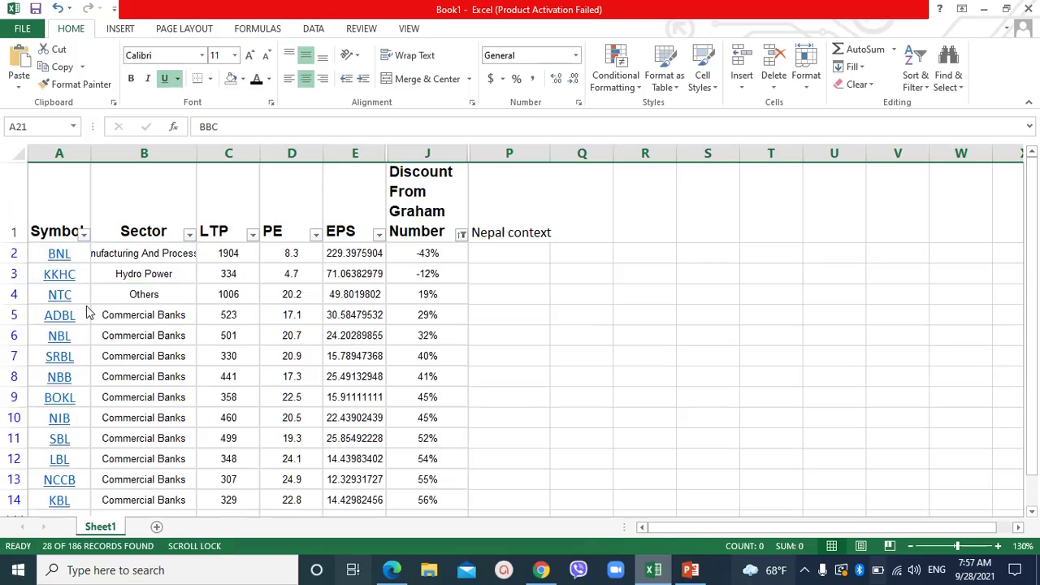
left_click(189, 235)
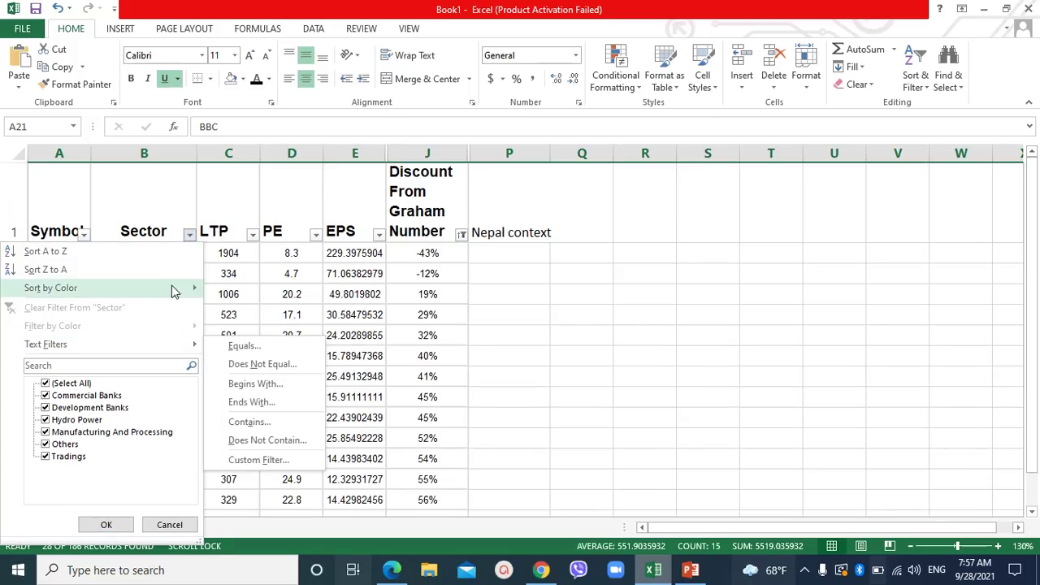
left_click(193, 235)
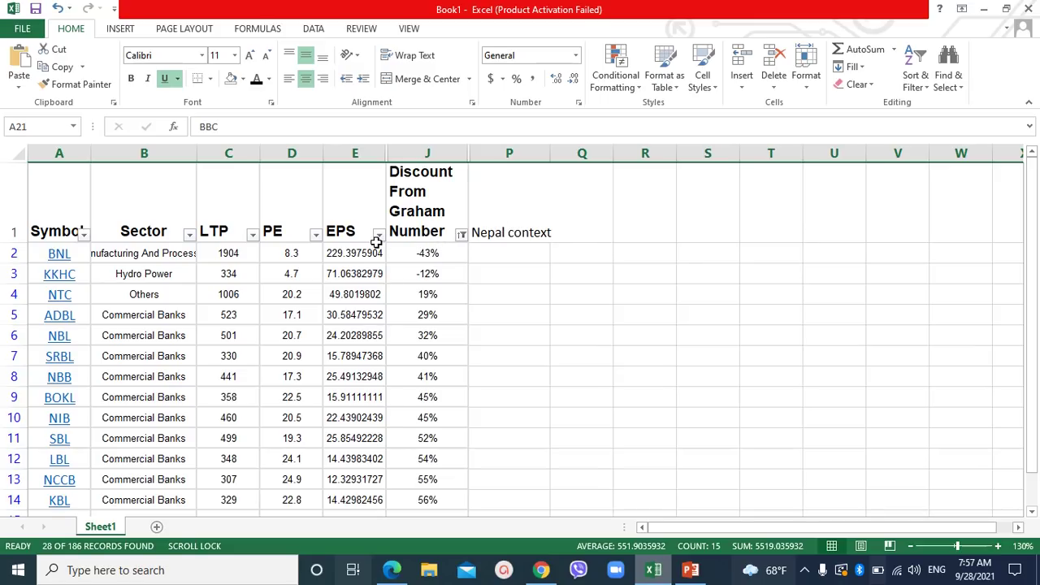
left_click(585, 260)
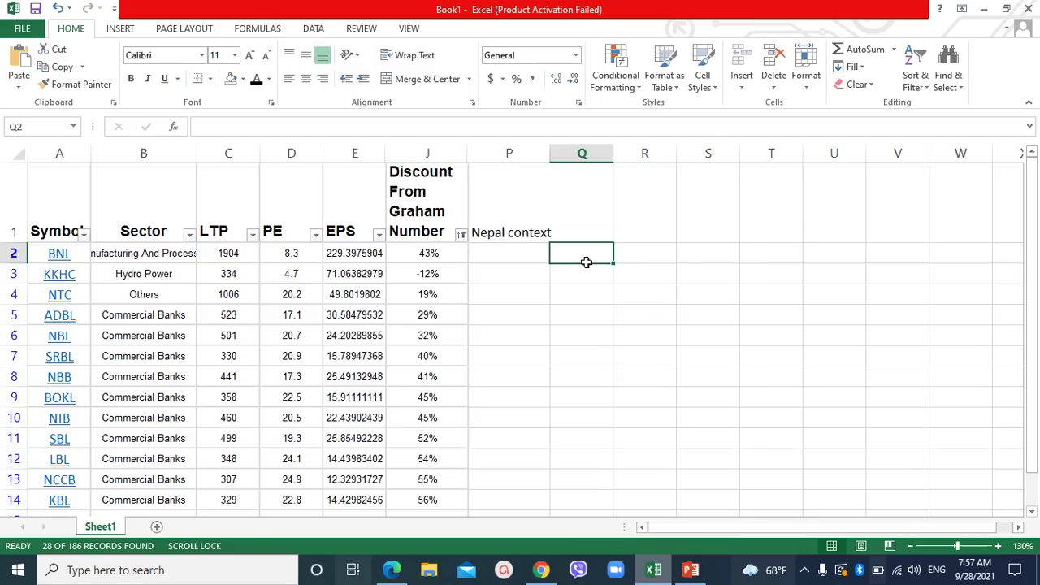
Step: Sort the Discount From Graham Number column from largest to smallest and clear its filter to show all stocks
left_click(460, 234)
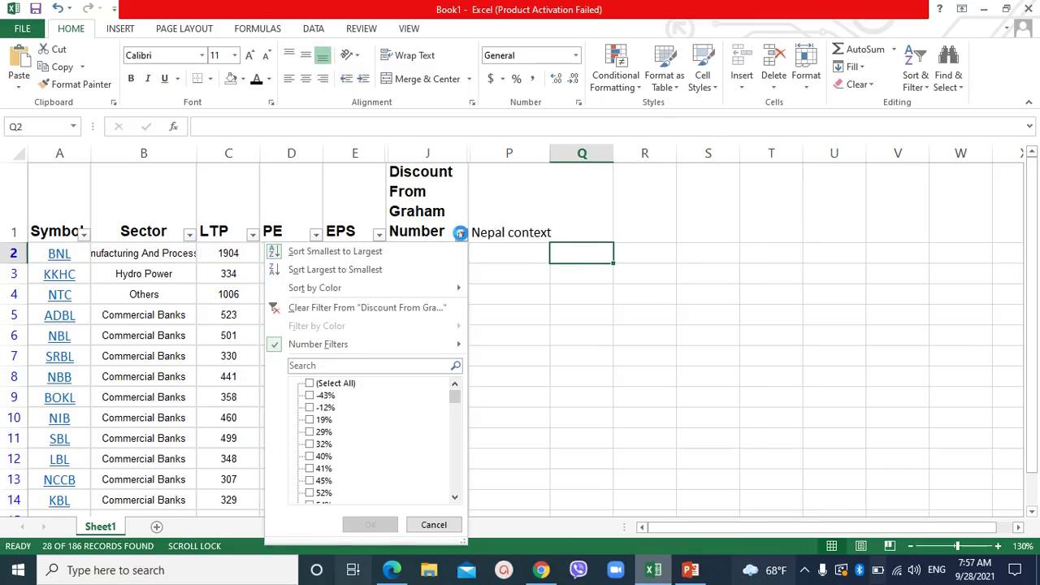
left_click(325, 274)
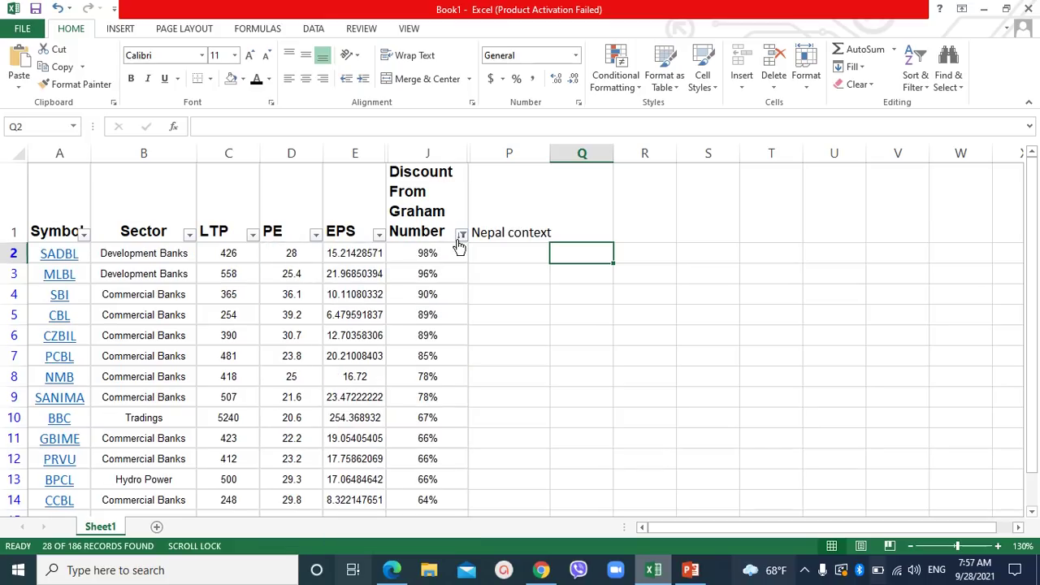
key("alt+a")
key("c")
left_click(623, 286)
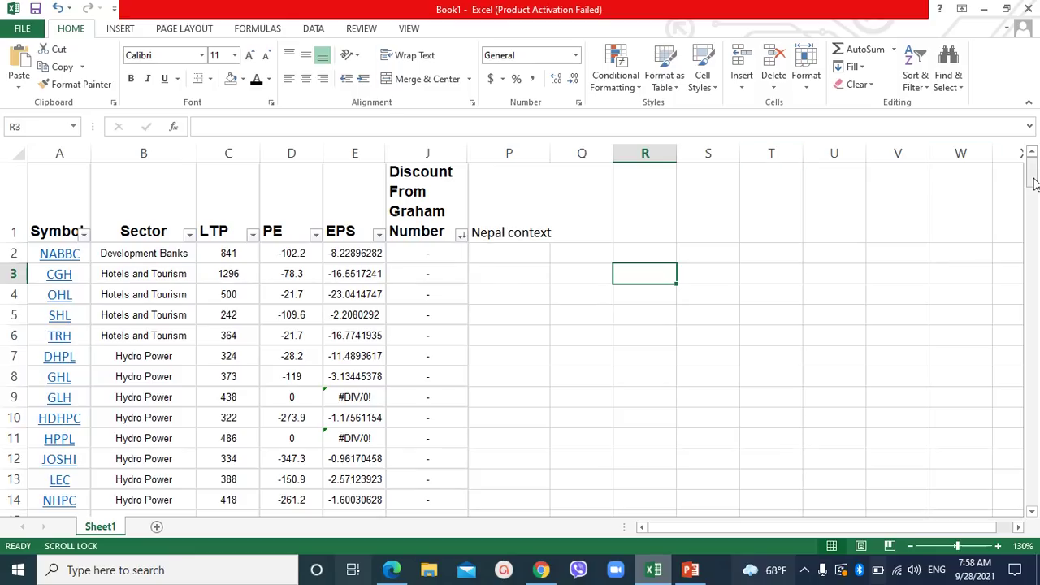
Step: Filter the Sector column to show only Development Banks stocks
left_click_drag(1035, 184, 1035, 184)
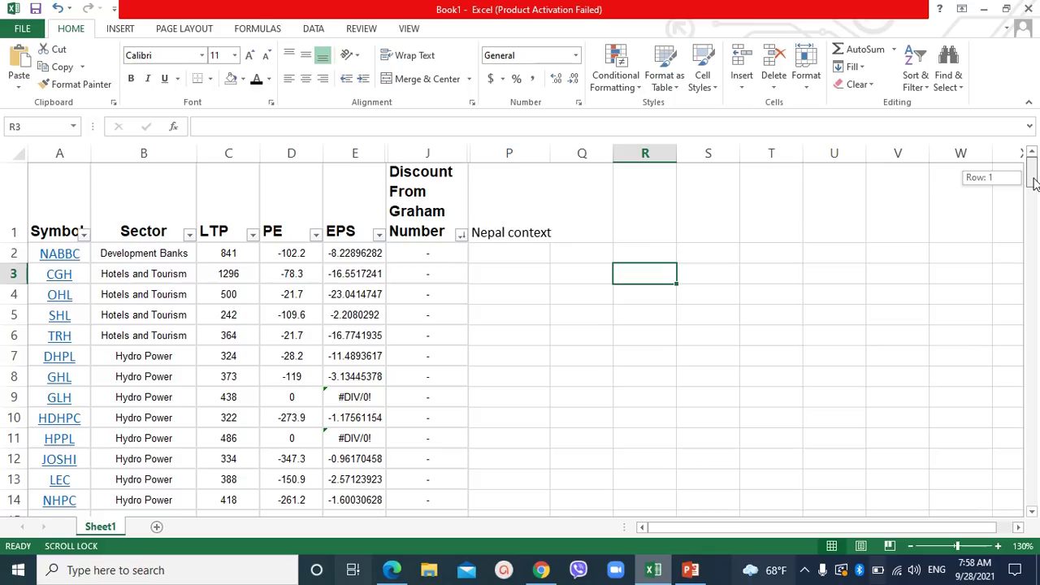
left_click_drag(1033, 183, 1036, 215)
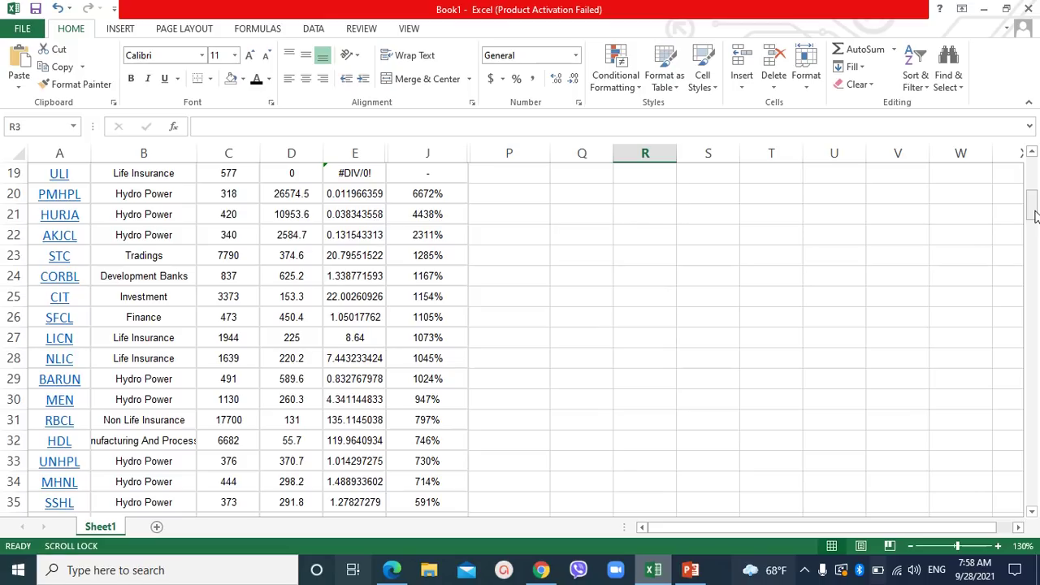
left_click(591, 280)
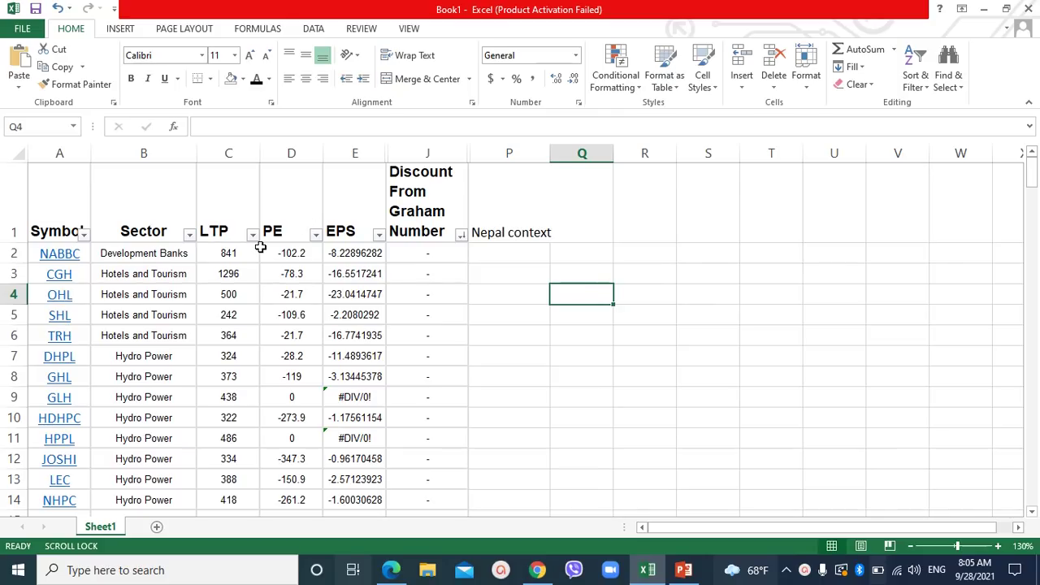
left_click(190, 235)
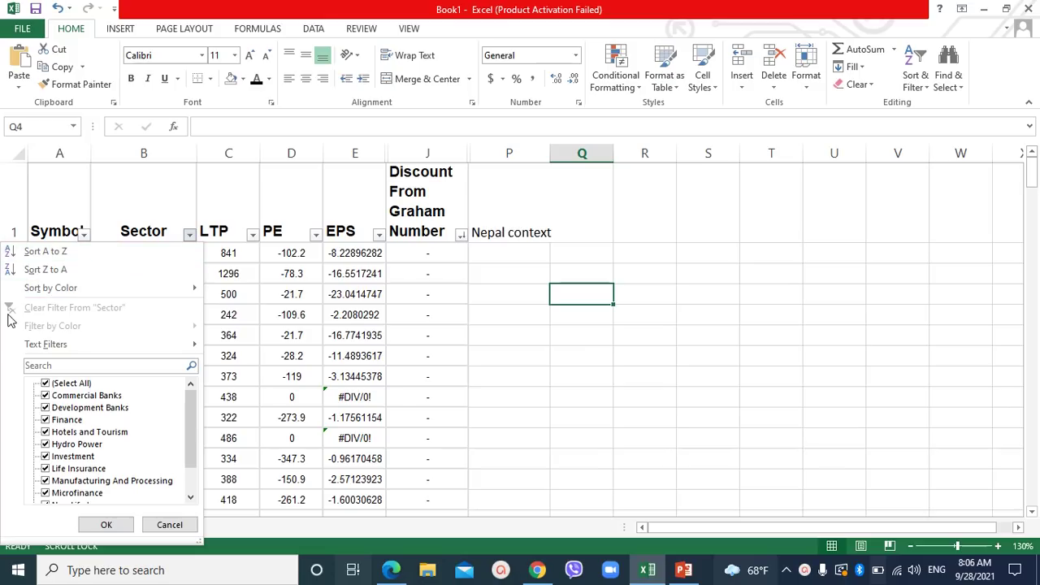
left_click(46, 386)
left_click(46, 408)
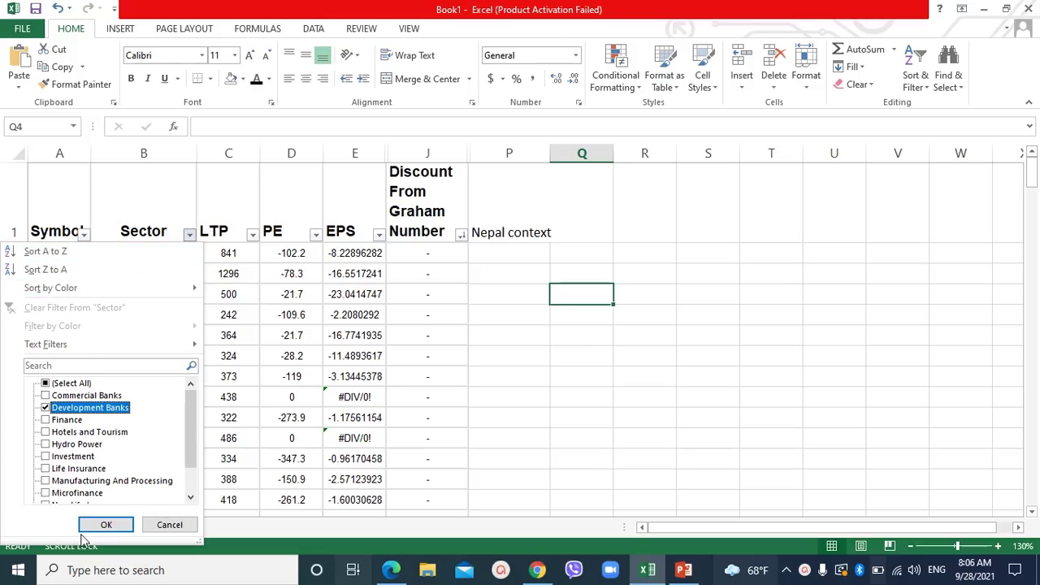
left_click(106, 525)
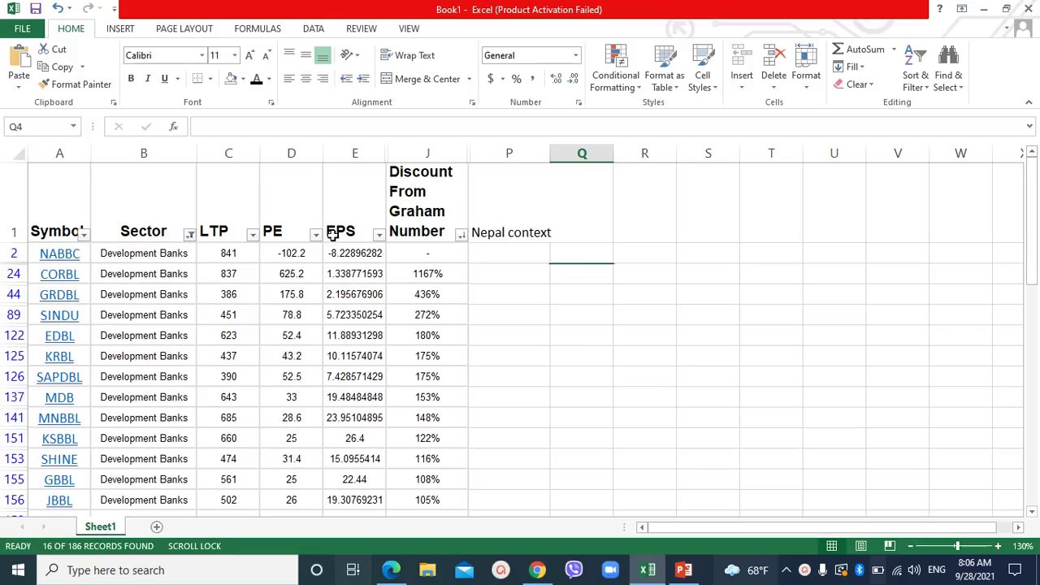
Step: Sort the Development Banks stocks by Discount From Graham Number from smallest to largest
left_click(457, 237)
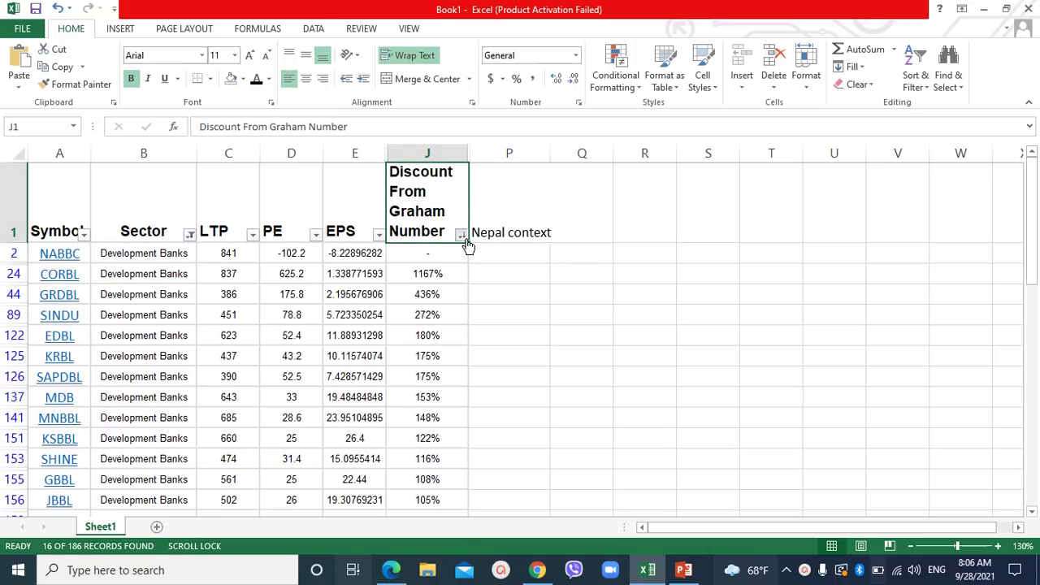
left_click(461, 235)
left_click(332, 251)
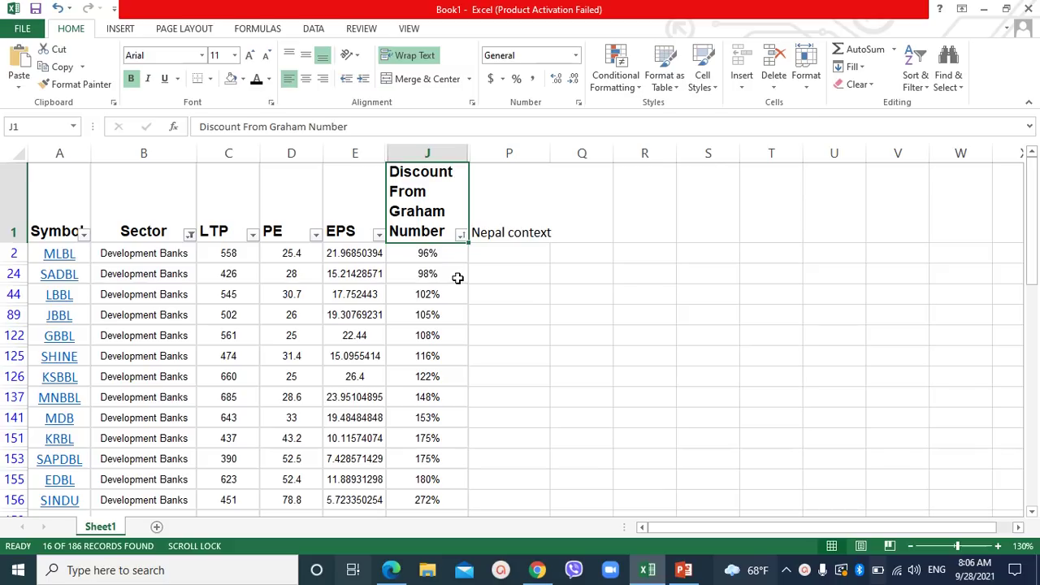
Step: Sort the Discount From Graham Number column from largest to smallest and switch the Sector filter to only Finance stocks
left_click(461, 235)
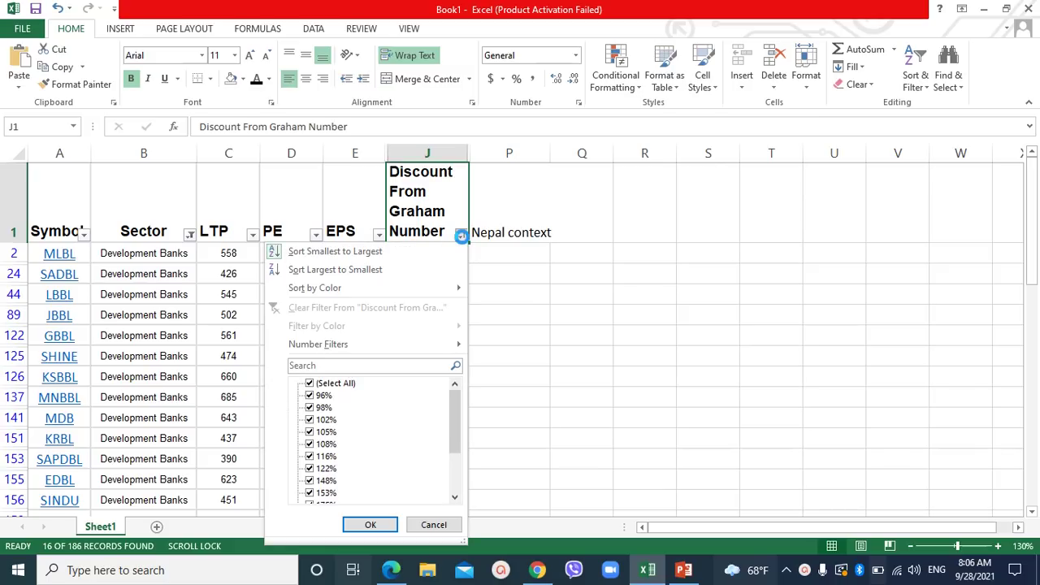
key("Escape")
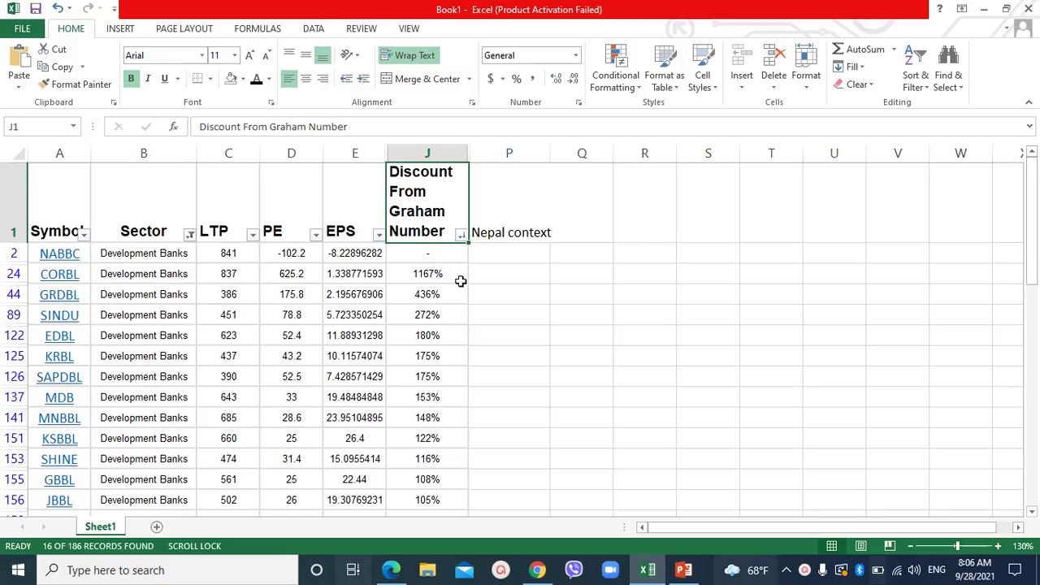
left_click(190, 234)
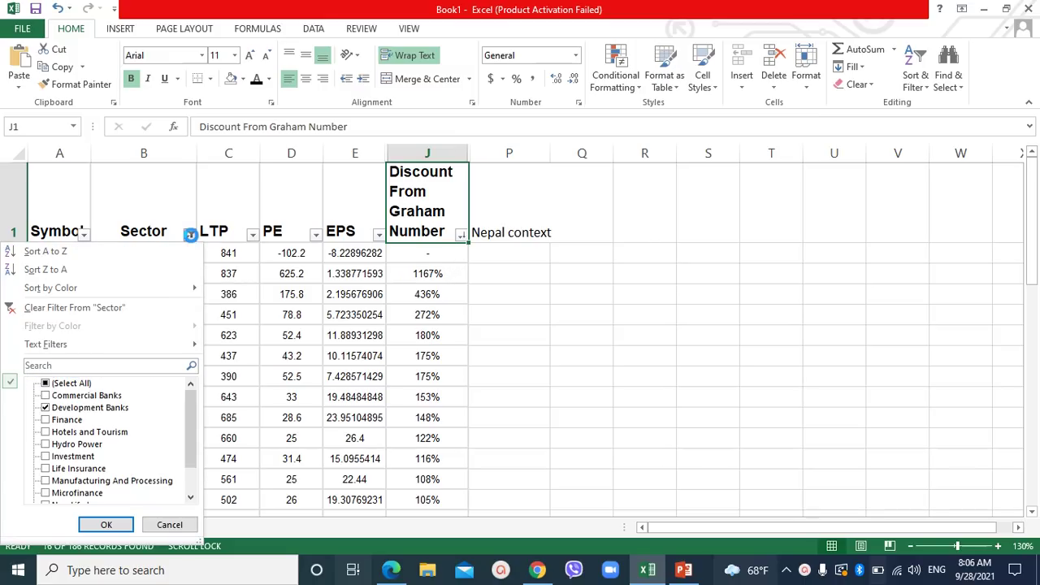
left_click(44, 421)
left_click(46, 408)
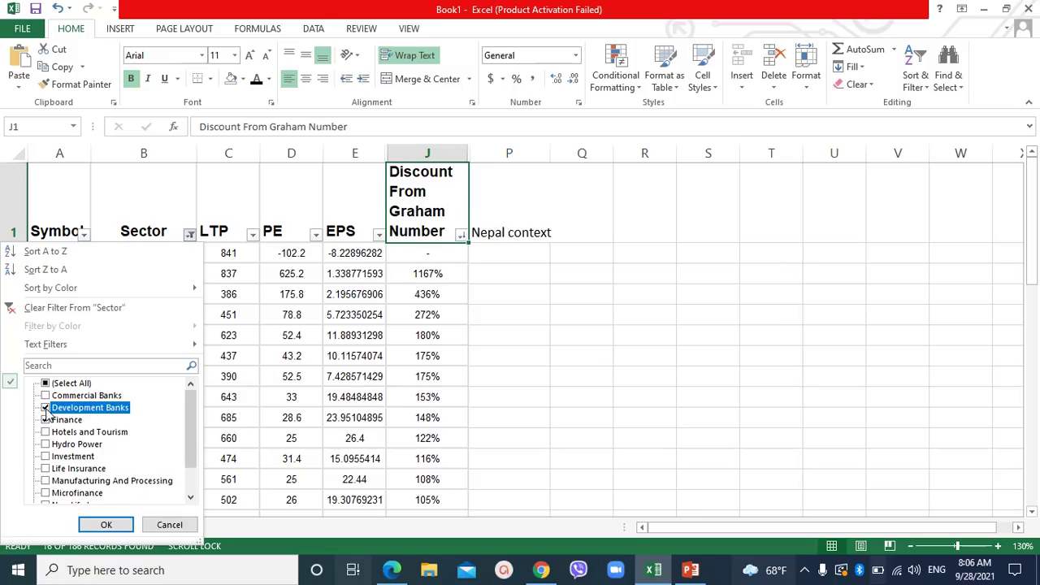
left_click(105, 524)
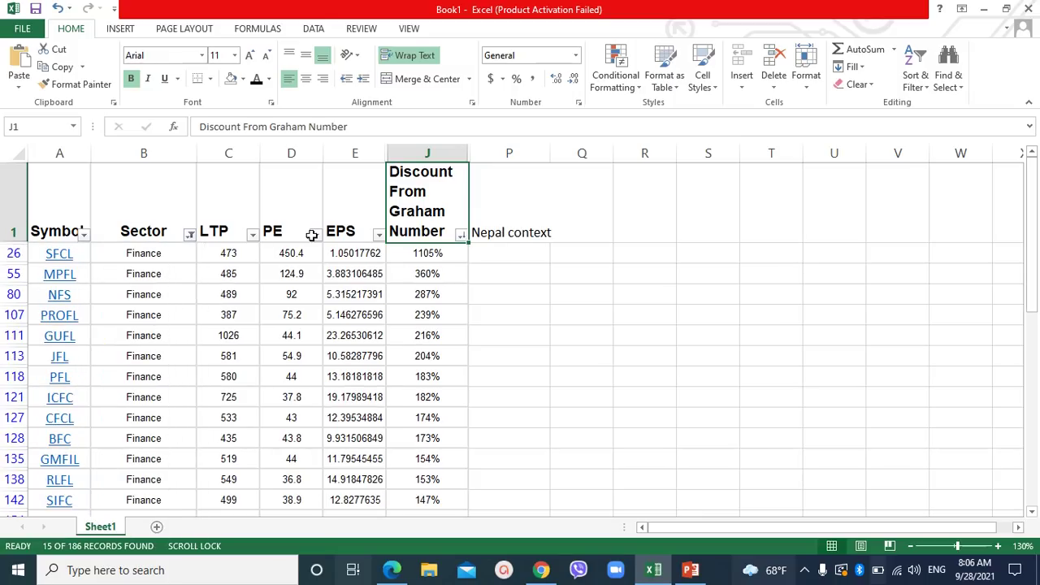
Step: Sort the Finance stocks by Discount From Graham Number from smallest to largest and review the sorted list
left_click(460, 236)
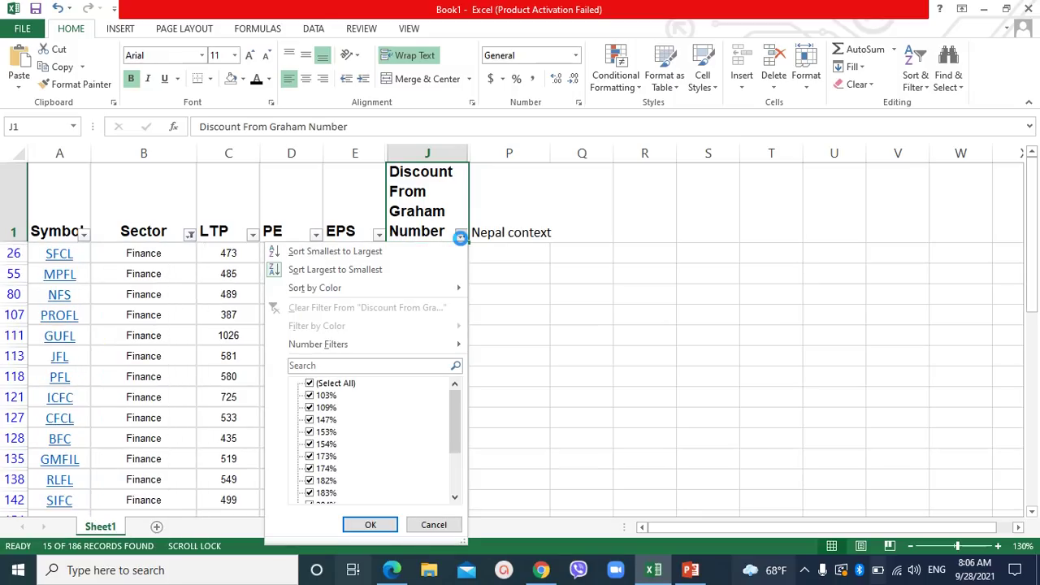
left_click(339, 251)
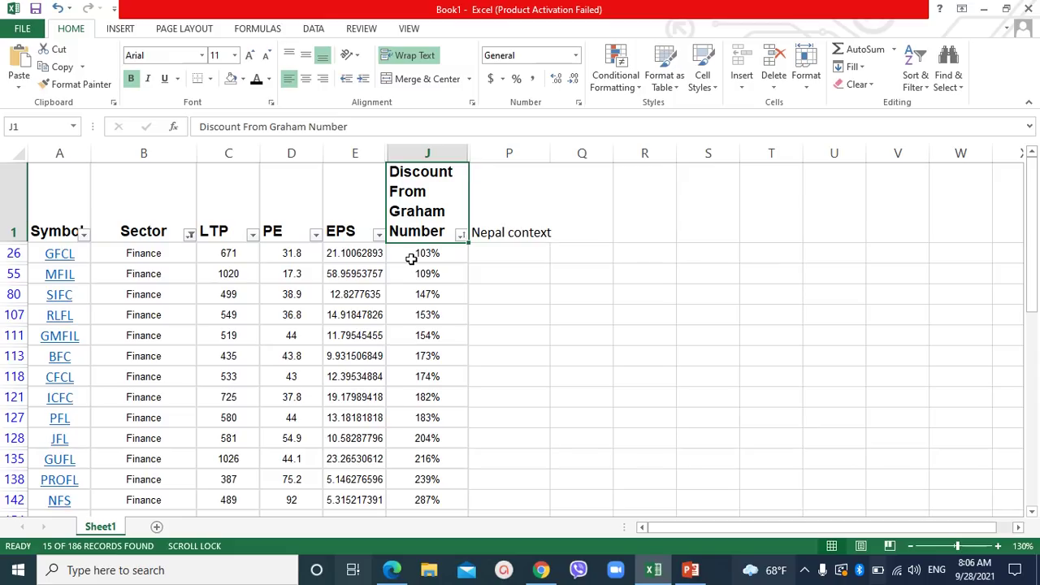
scroll(464, 353, "down", 1)
scroll(464, 351, "up", 1)
scroll(448, 281, "down", 1)
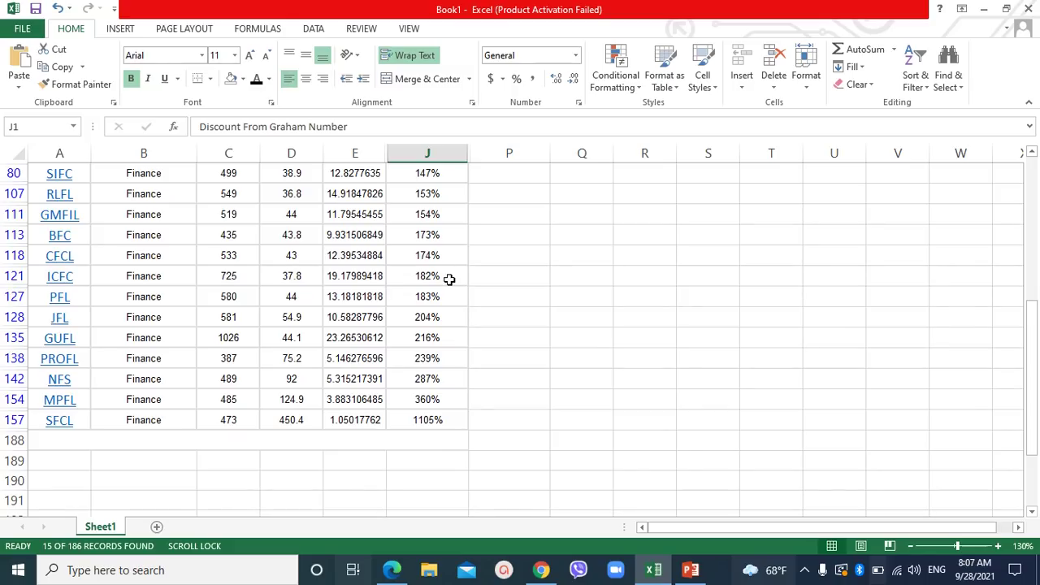
scroll(449, 279, "up", 2)
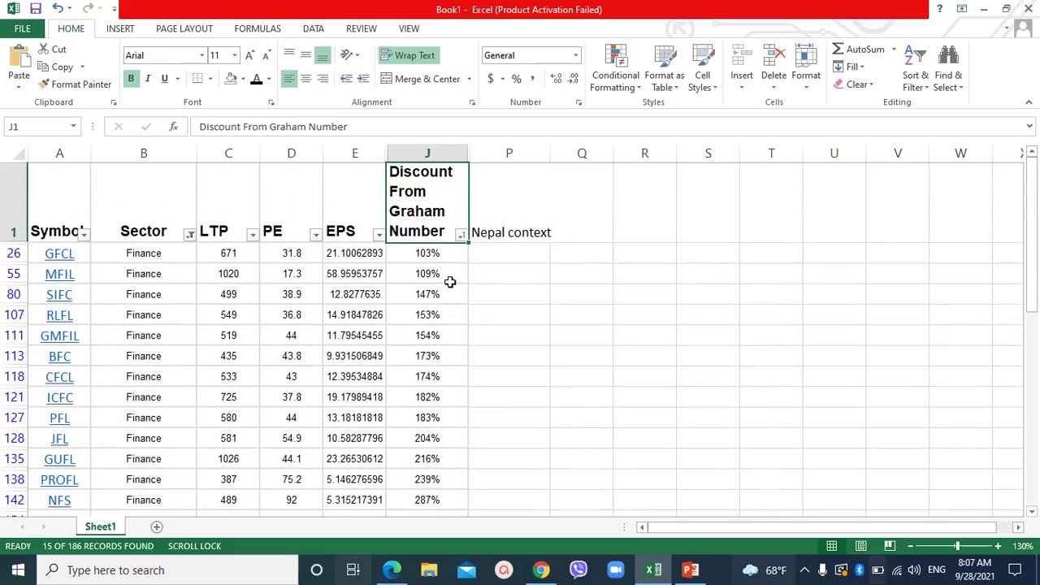
scroll(449, 281, "down", 1)
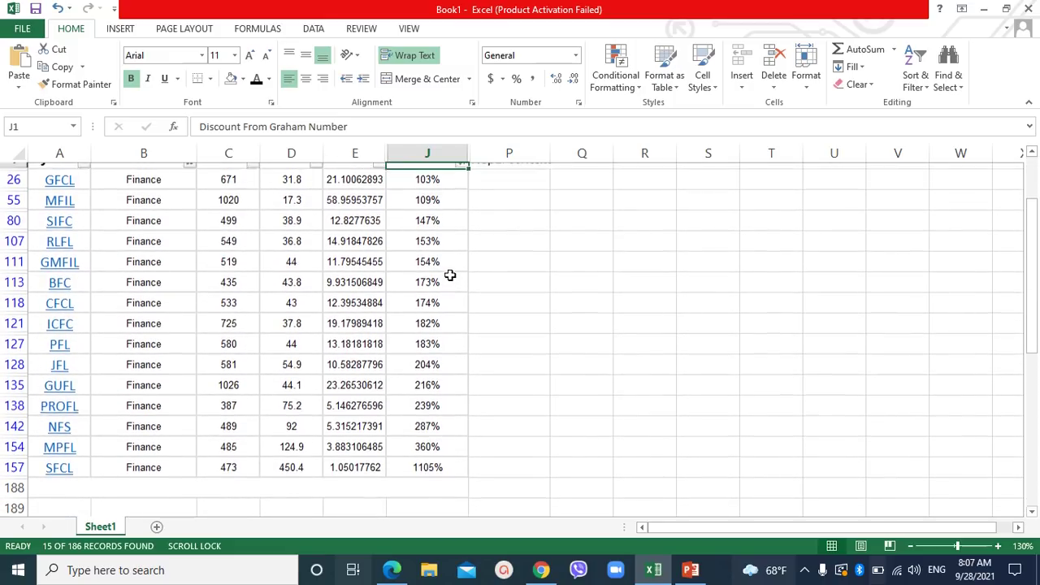
scroll(448, 279, "up", 1)
Step: Switch the Sector filter from Finance to only Hydro Power stocks
left_click(190, 234)
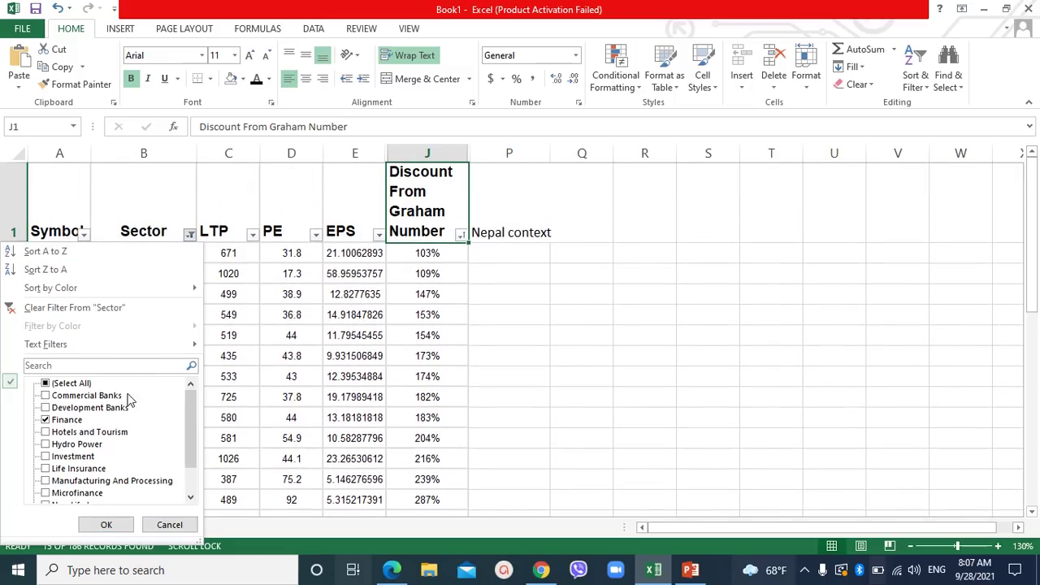
left_click(45, 443)
left_click(46, 419)
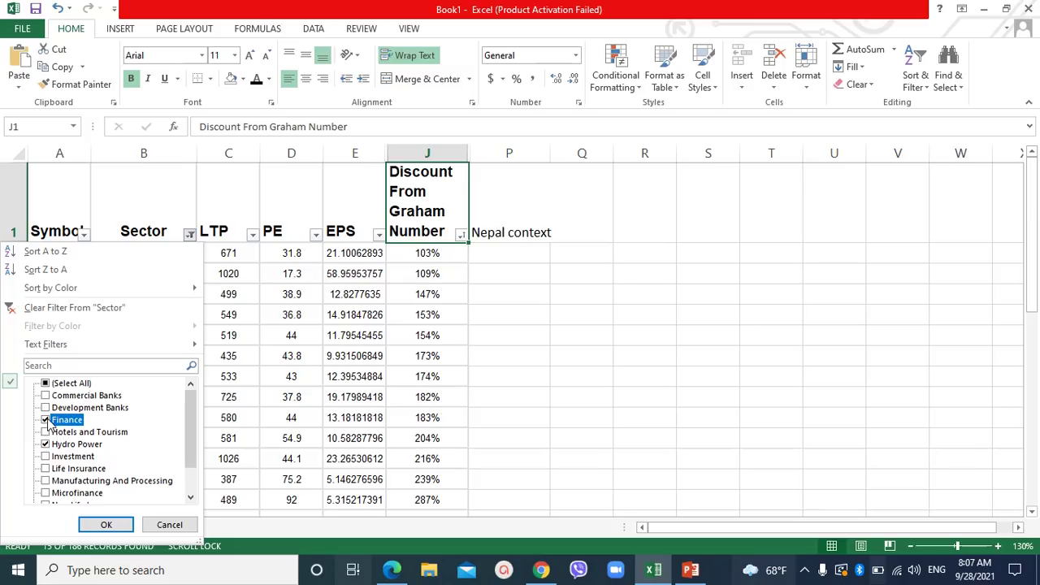
left_click(104, 525)
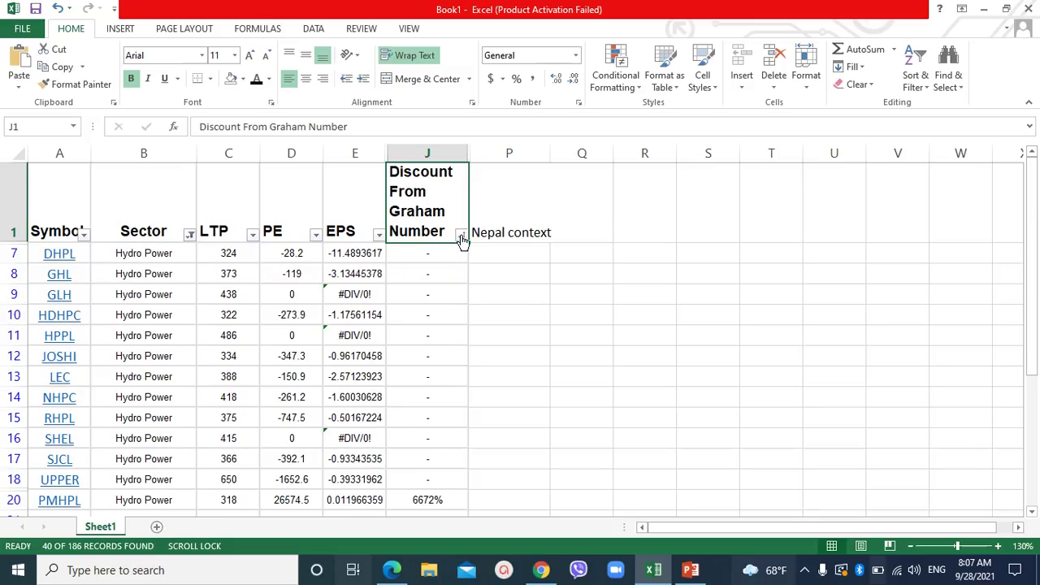
Step: Examine the Discount From Graham Number values across the whole list of Hydro Power stocks
scroll(454, 312, "down", 3)
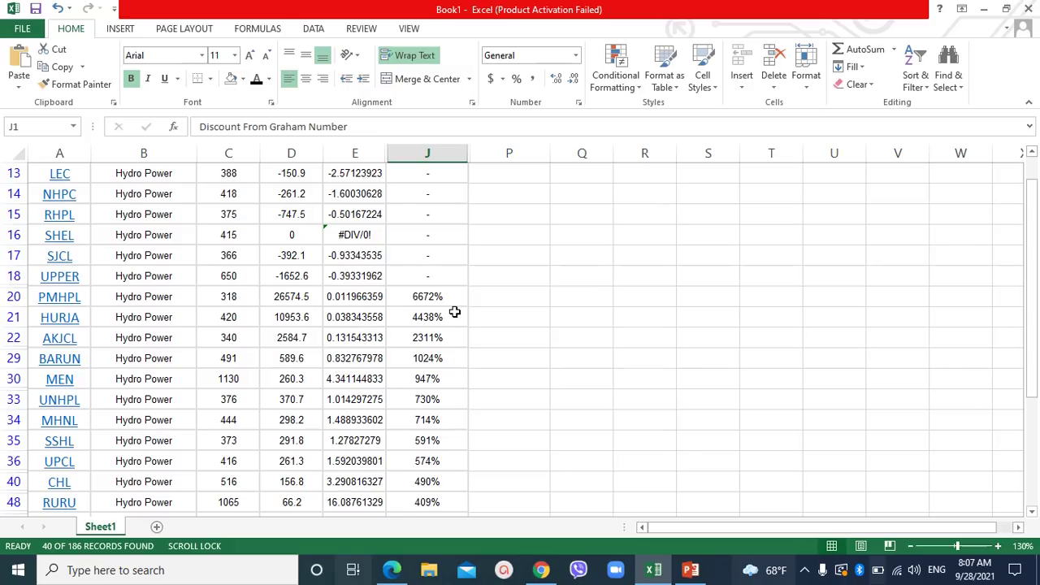
scroll(455, 312, "down", 7)
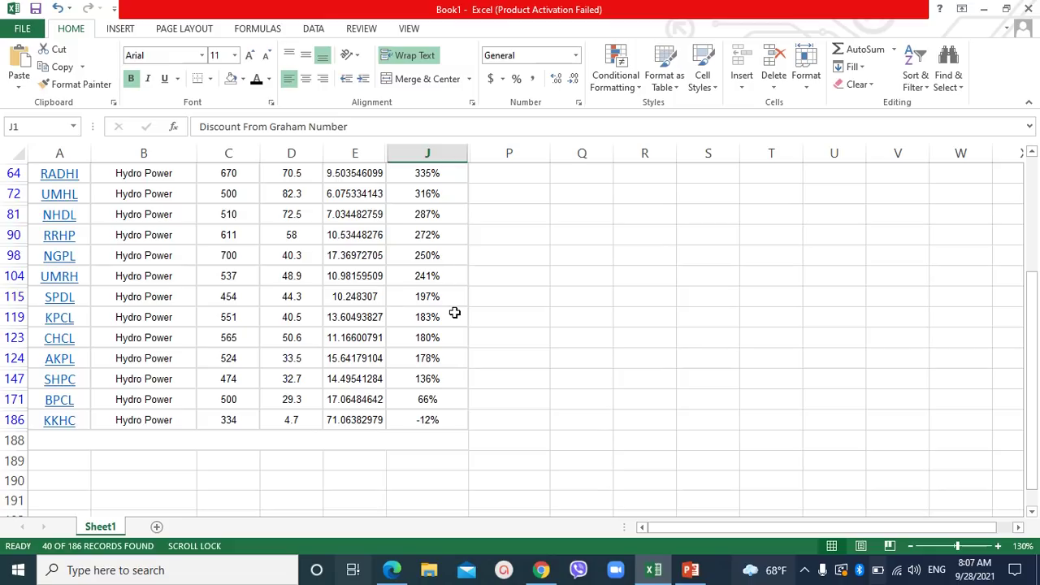
scroll(454, 313, "up", 6)
scroll(453, 313, "down", 5)
scroll(454, 312, "down", 1)
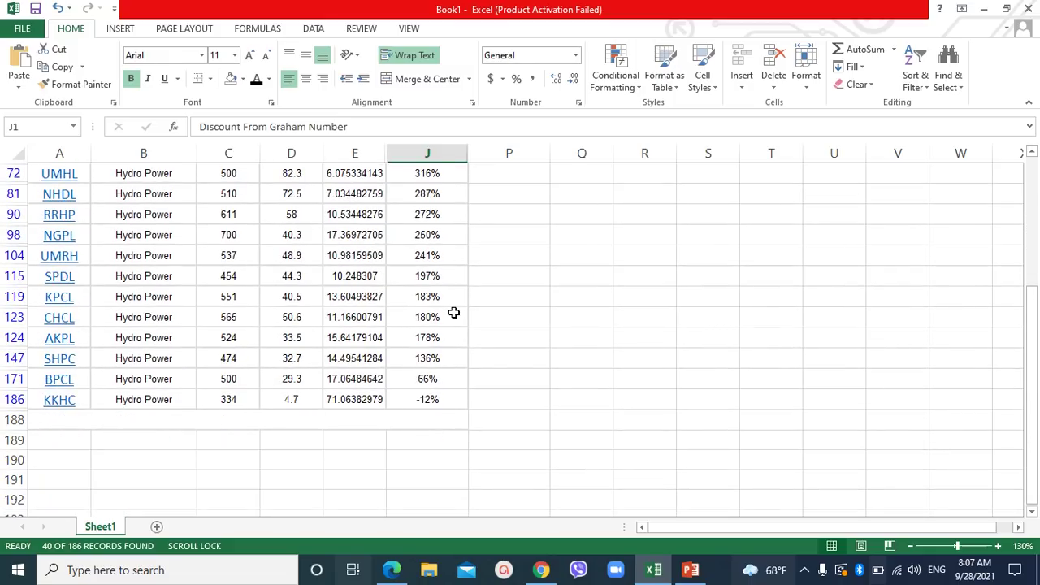
scroll(454, 313, "up", 8)
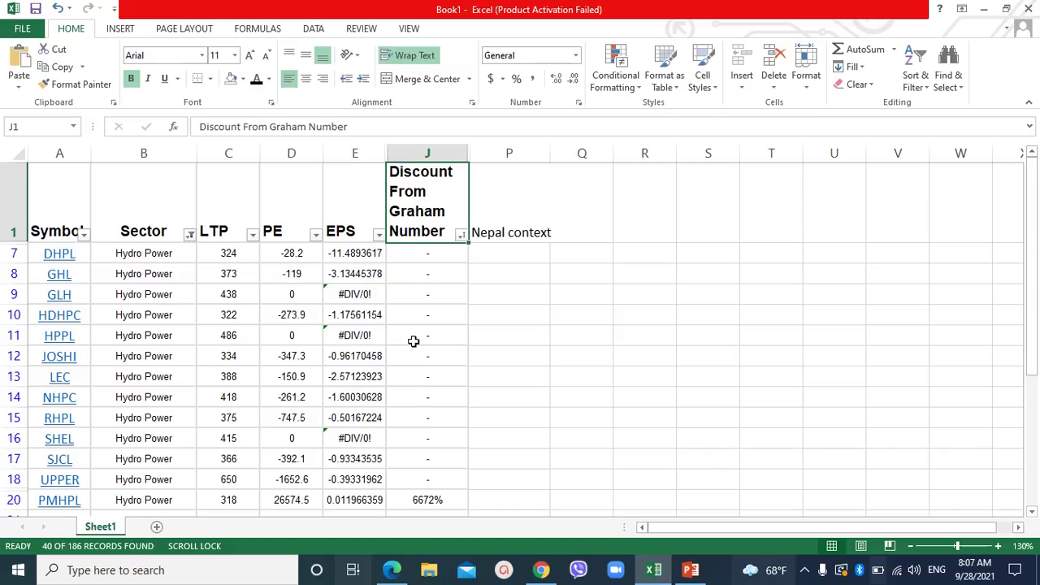
scroll(414, 341, "down", 6)
scroll(414, 341, "down", 2)
scroll(413, 339, "up", 7)
Step: Switch the Sector filter from Hydro Power to only Microfinance stocks
left_click(190, 235)
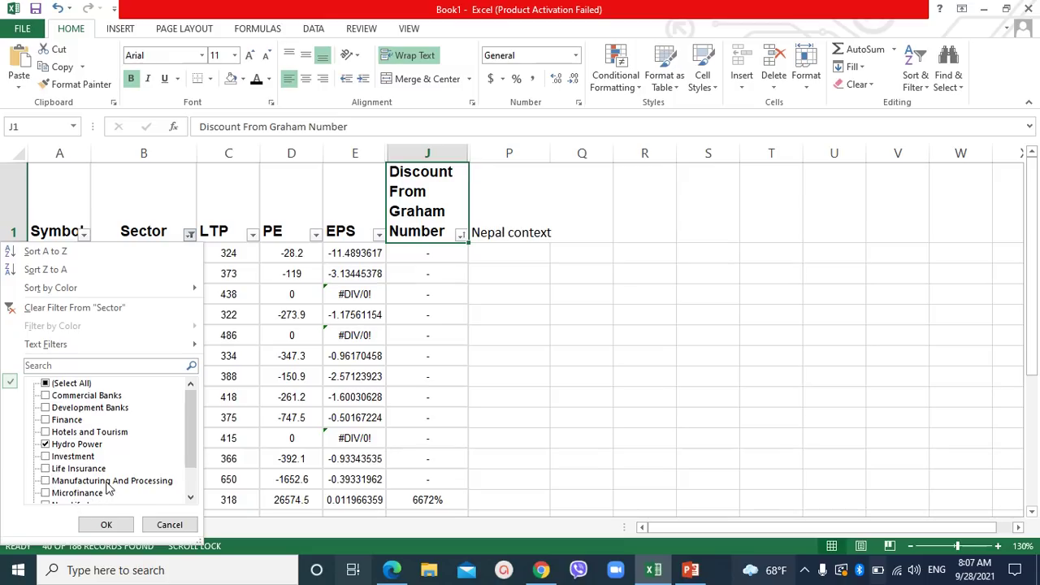
left_click(64, 495)
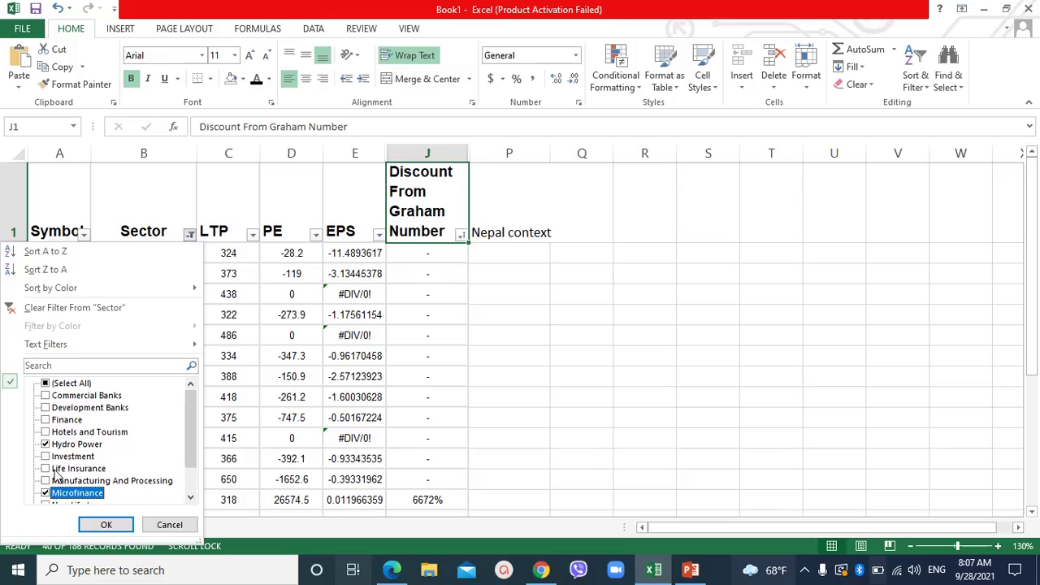
left_click(46, 443)
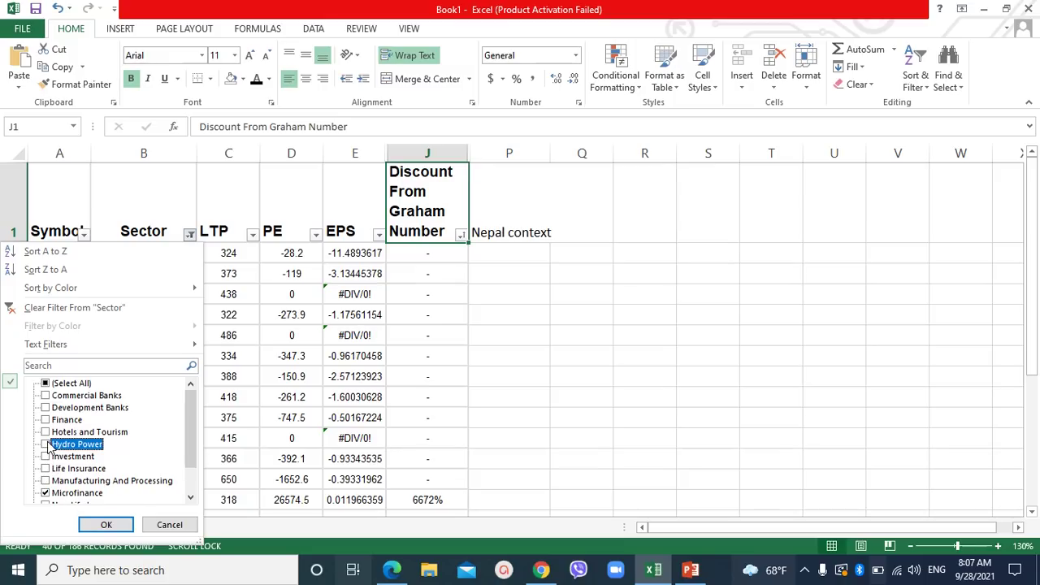
left_click(108, 528)
Step: Sort the Microfinance stocks by Discount From Graham Number from smallest to largest, and re-sort them from largest to smallest
left_click(461, 235)
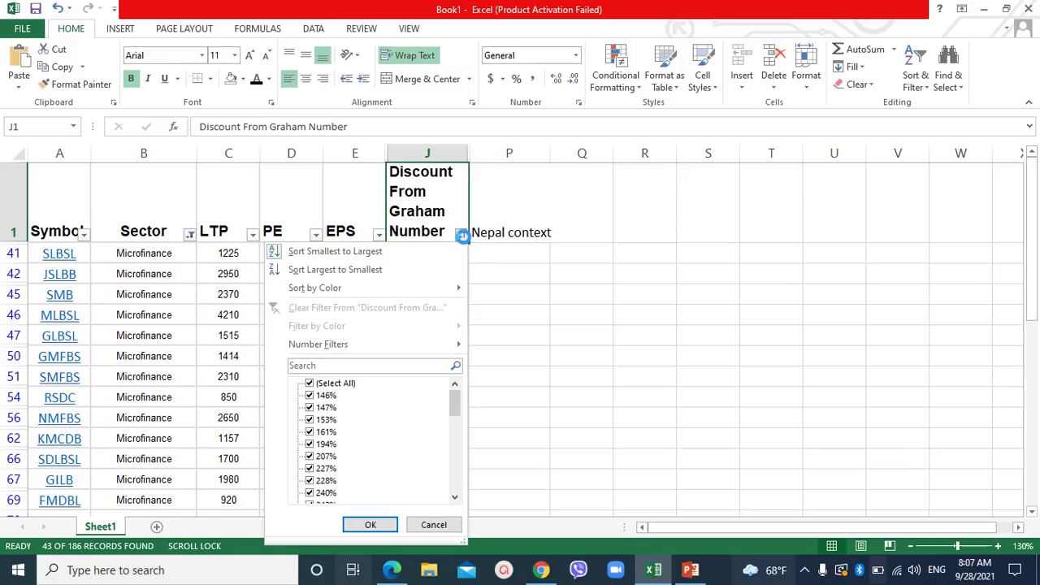
left_click(336, 251)
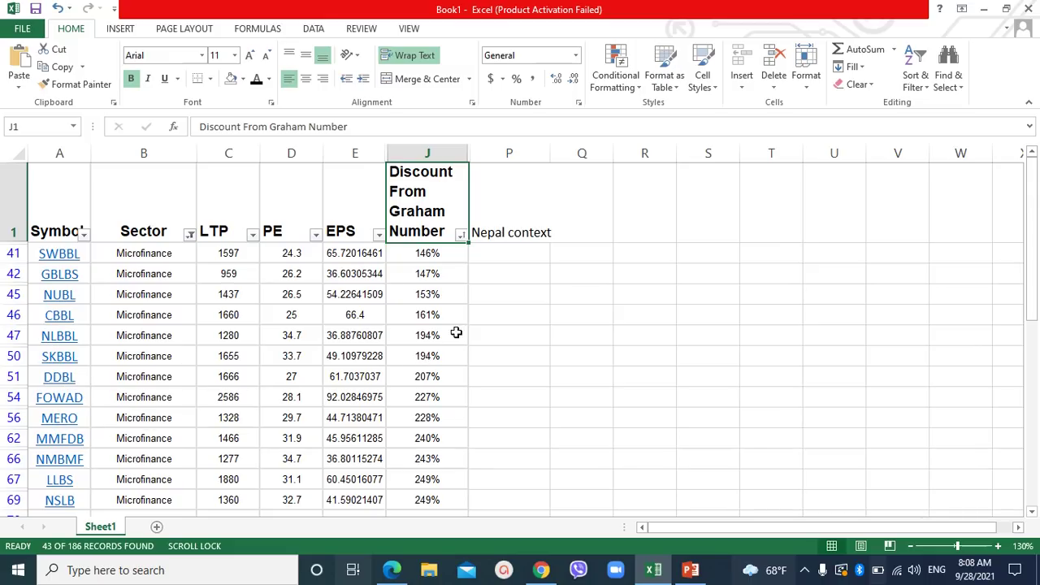
left_click(461, 236)
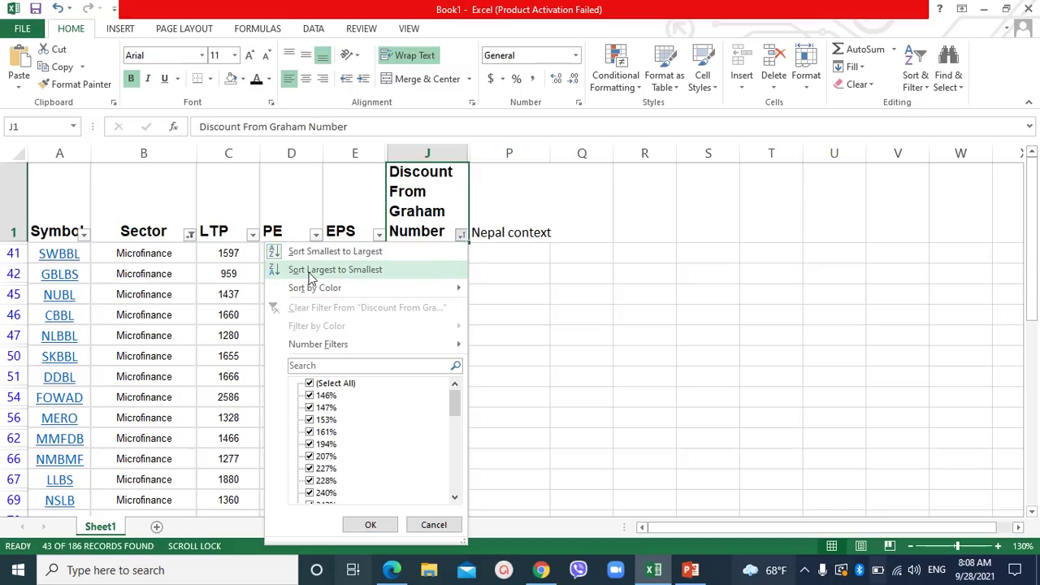
left_click(340, 271)
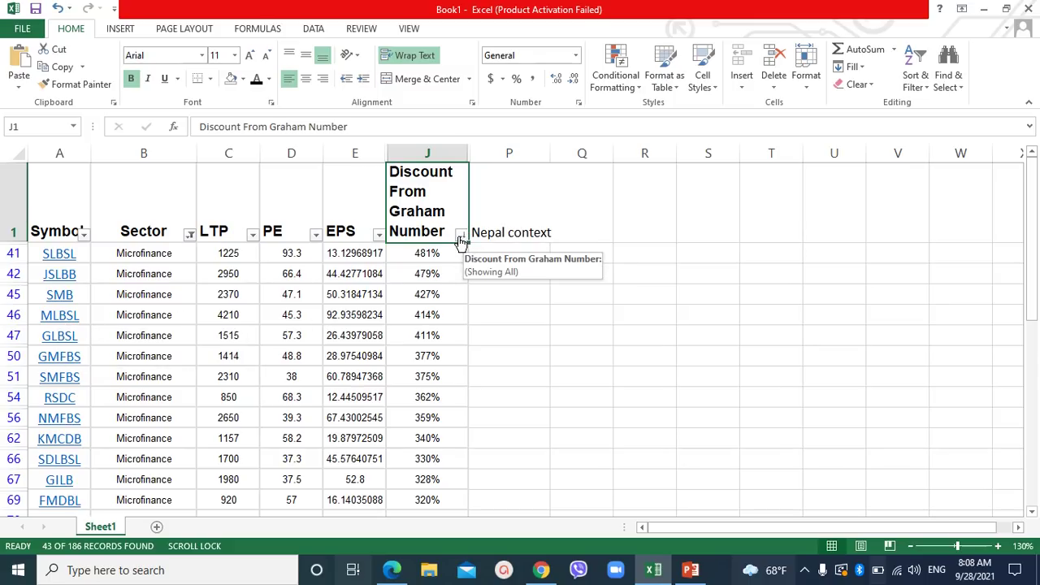
left_click(189, 235)
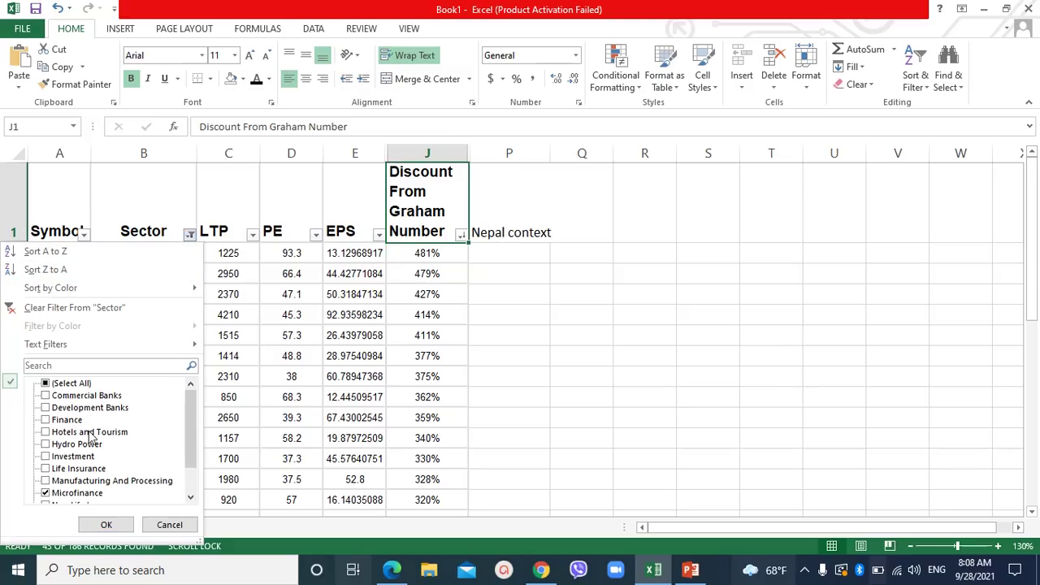
left_click_drag(192, 429, 190, 463)
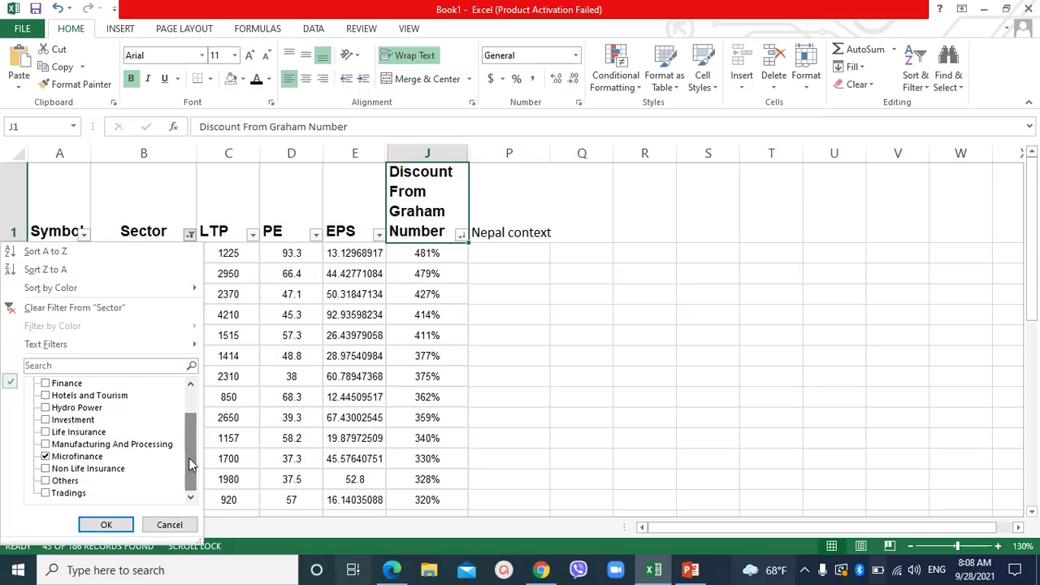
left_click(46, 457)
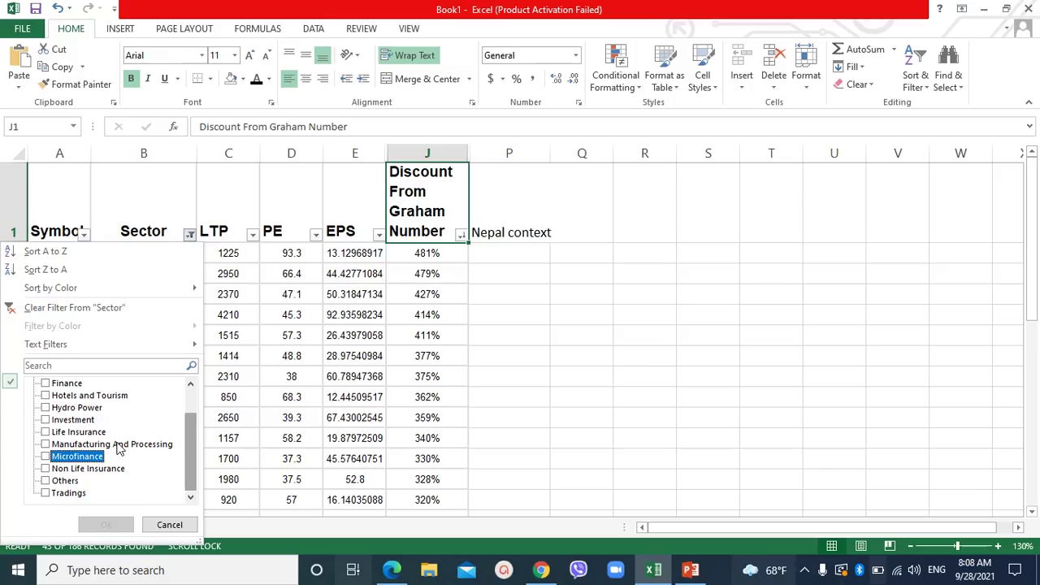
scroll(139, 457, "up", 1)
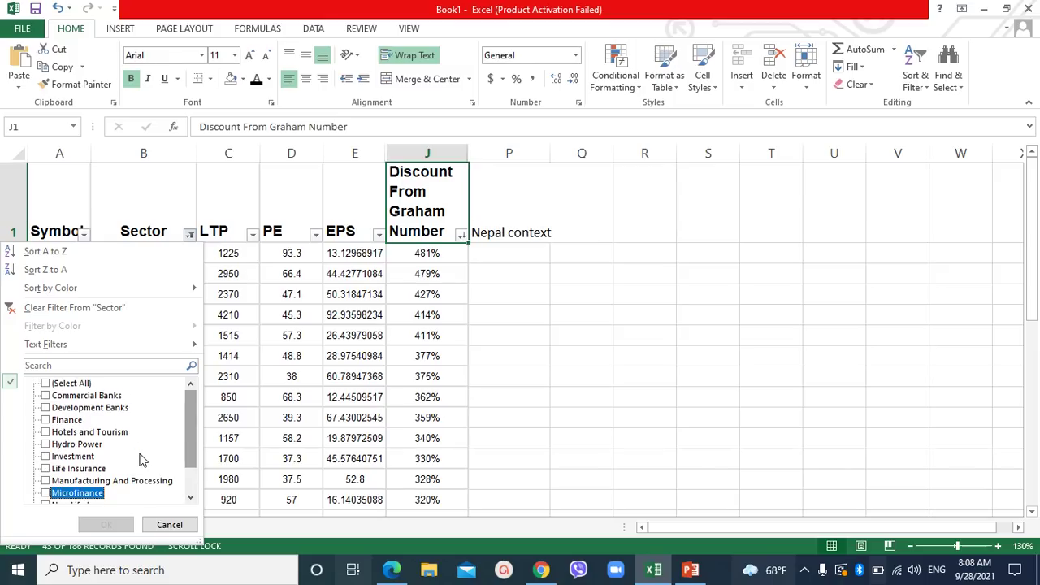
left_click(636, 351)
left_click(630, 332)
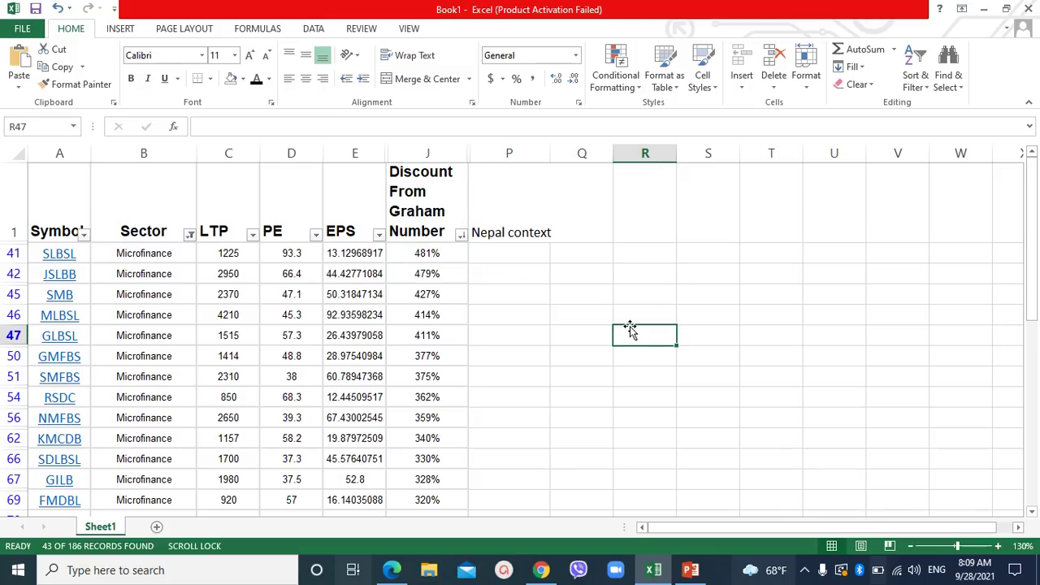
left_click(636, 314)
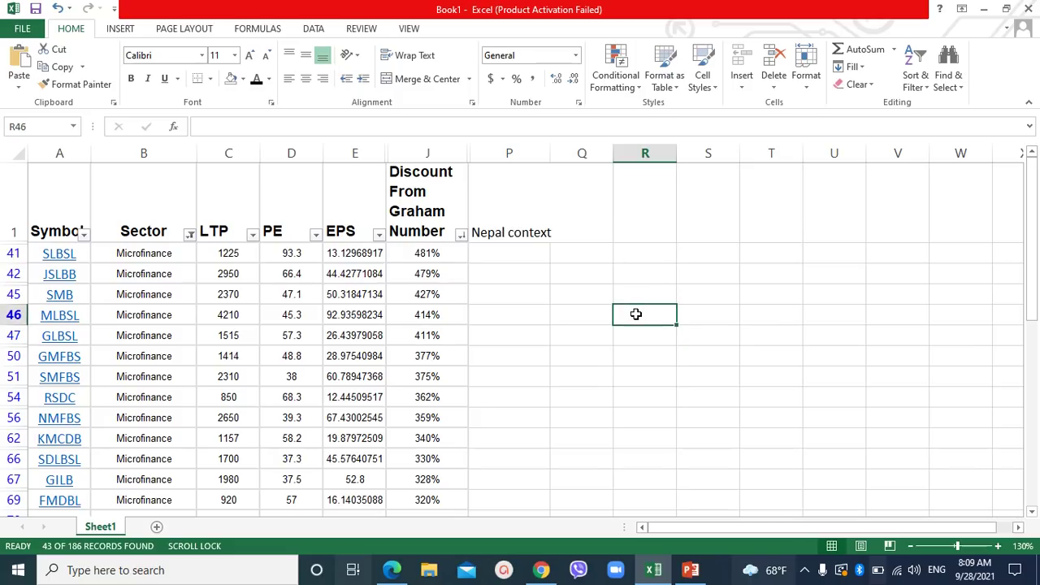